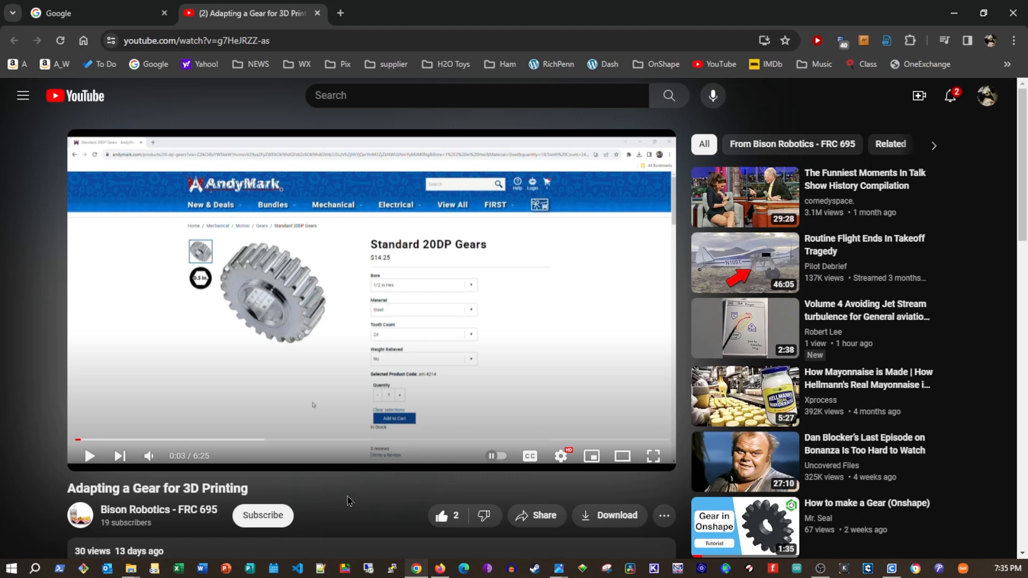
Open the bookmarked AndyMark website and go to its Gears category under mechanical motion parts
{"action": "left_click", "coordinate": [88, 14]}
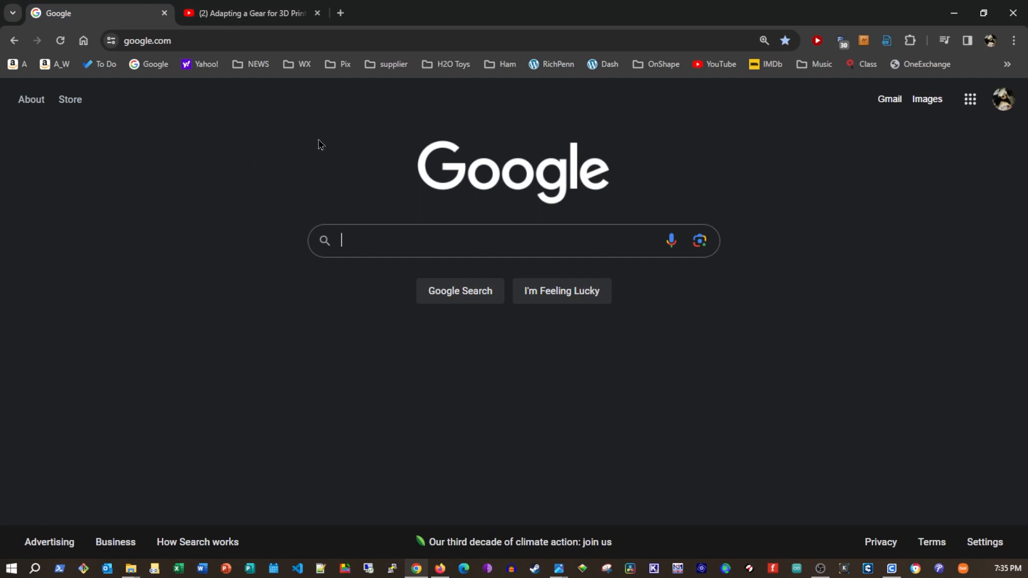
{"action": "left_click", "coordinate": [385, 64]}
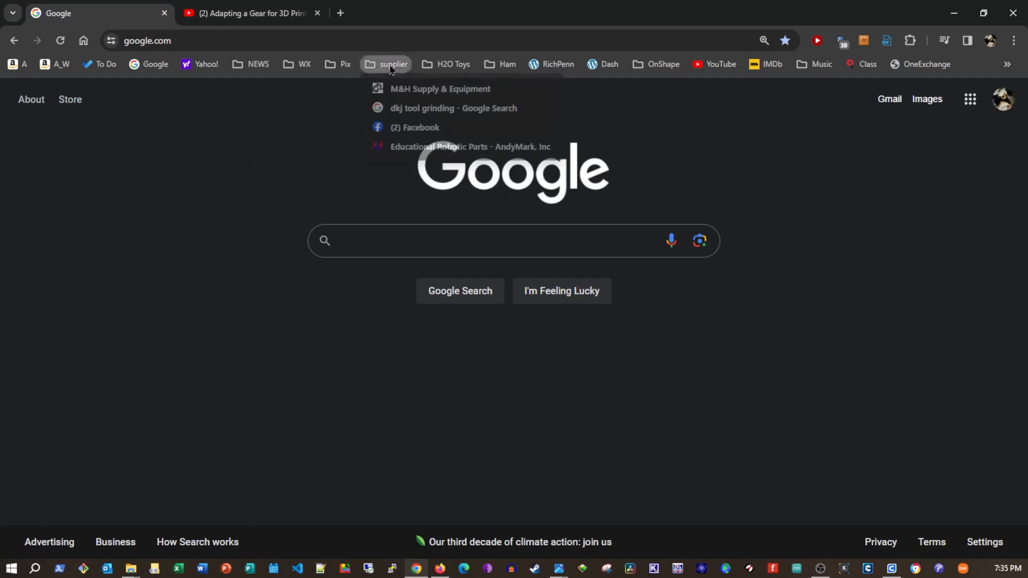
{"action": "left_click", "coordinate": [410, 146]}
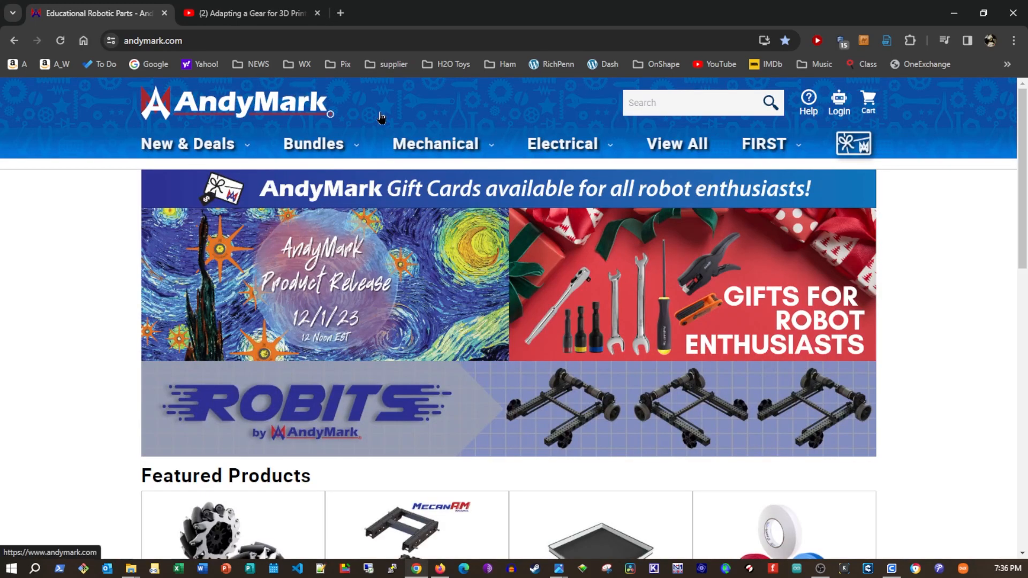
{"action": "left_click", "coordinate": [439, 146]}
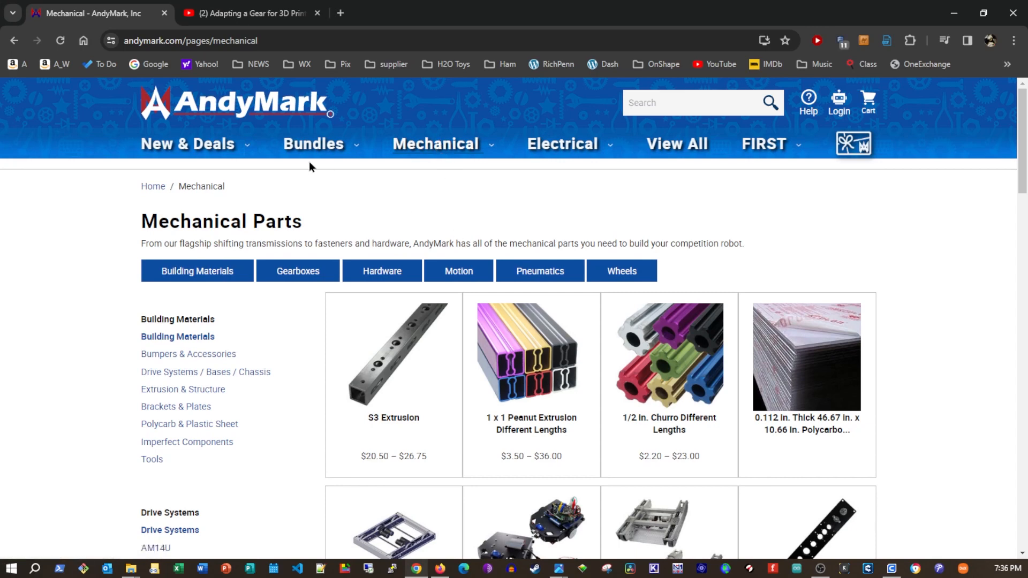
{"action": "mouse_move", "coordinate": [454, 189]}
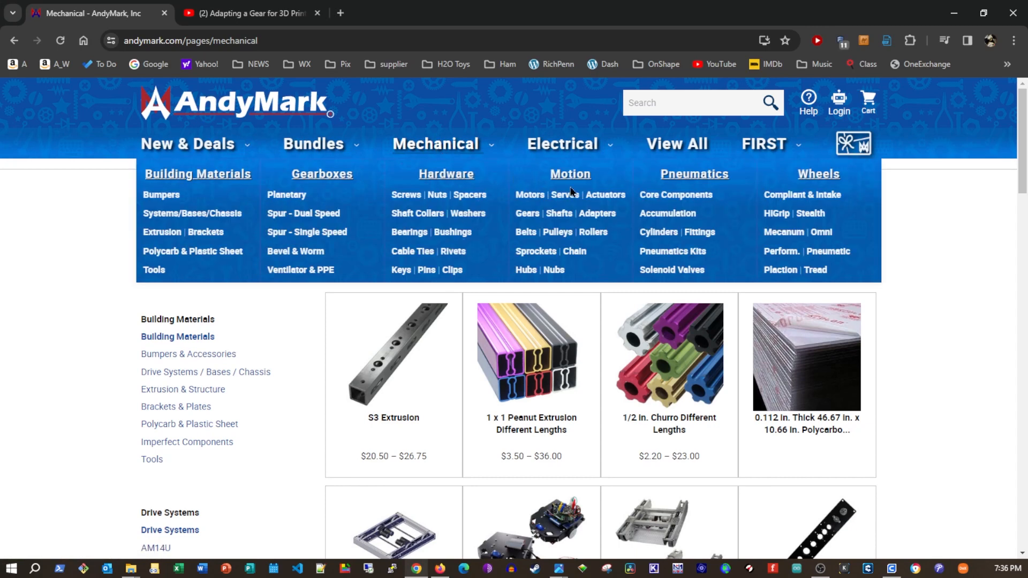
{"action": "left_click", "coordinate": [527, 215]}
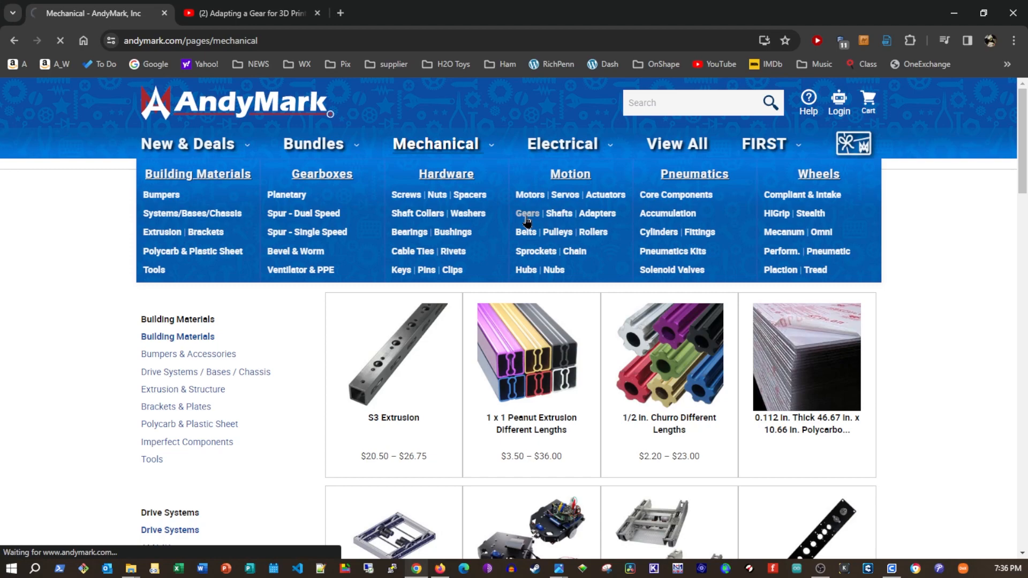
Look through the gear listings and open the Standard 20DP Gears product page
{"action": "scroll", "coordinate": [851, 358], "scroll_direction": "down", "scroll_amount": 10}
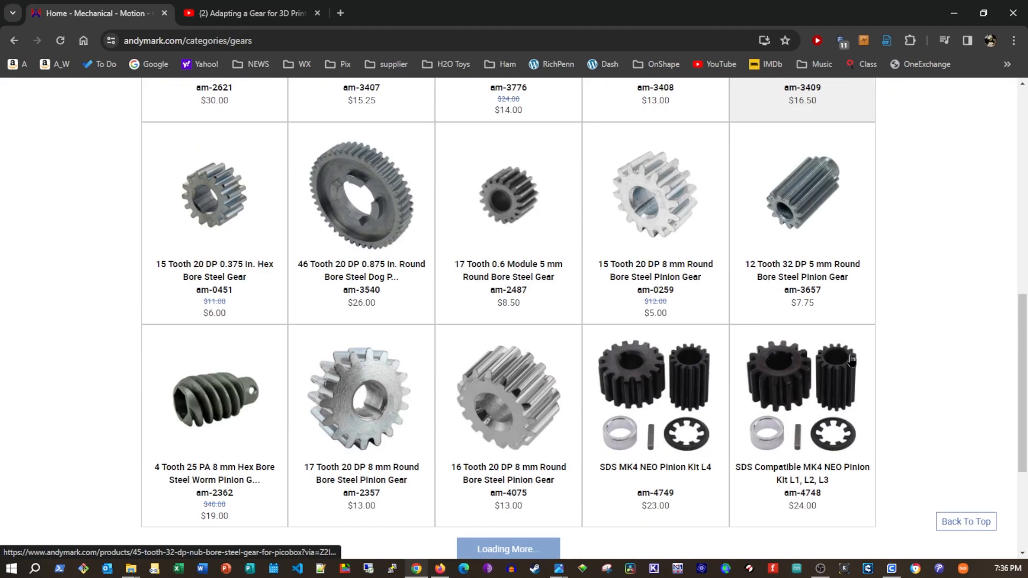
{"action": "scroll", "coordinate": [848, 358], "scroll_direction": "up", "scroll_amount": 6}
{"action": "scroll", "coordinate": [848, 358], "scroll_direction": "up", "scroll_amount": 4}
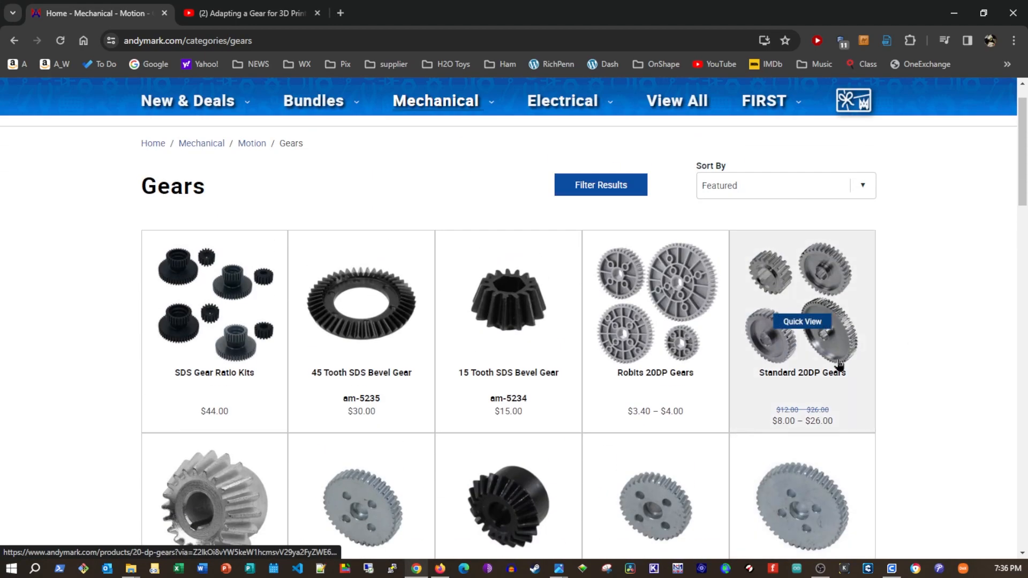
{"action": "left_click", "coordinate": [774, 289]}
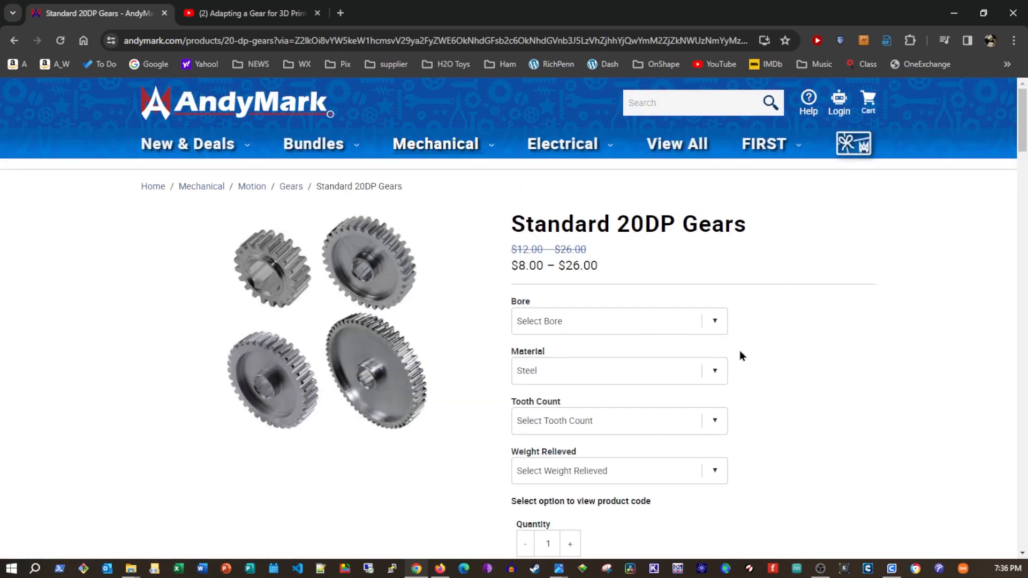
Configure the gear with a 3/8 in Hex bore, a tooth count of 24 and Weight Relieved set to No
{"action": "left_click", "coordinate": [716, 322]}
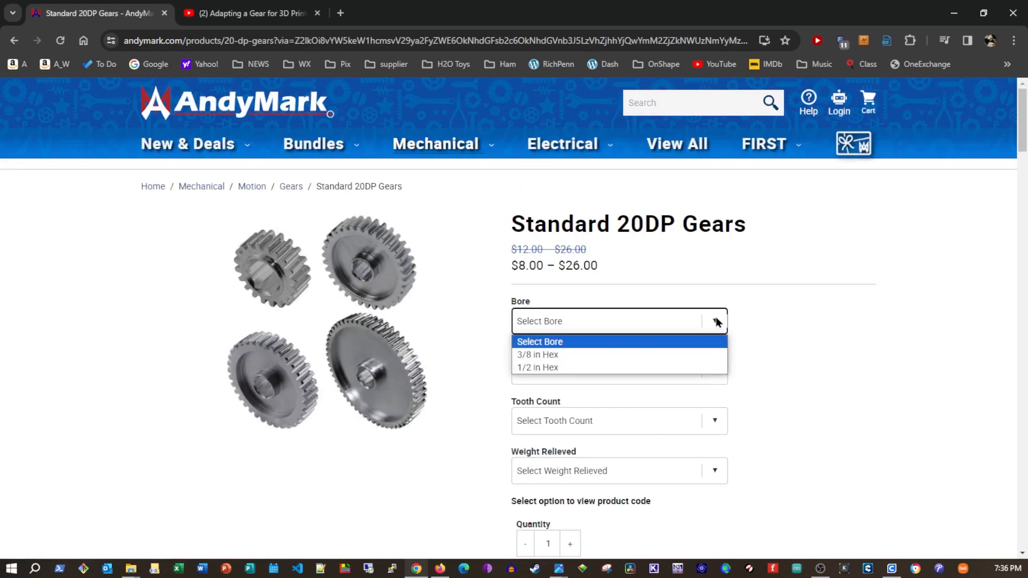
{"action": "left_click", "coordinate": [601, 355]}
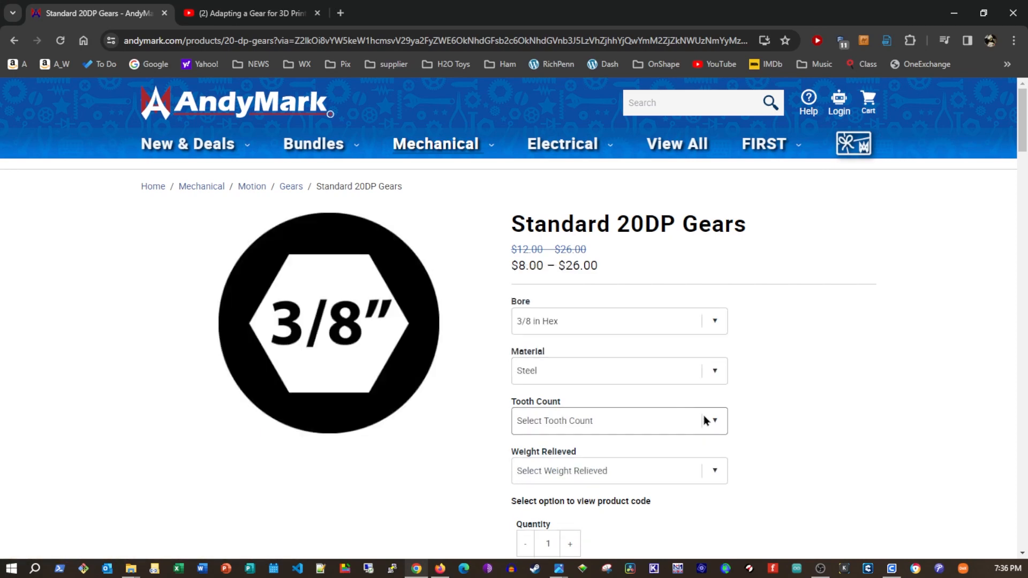
{"action": "left_click", "coordinate": [720, 426]}
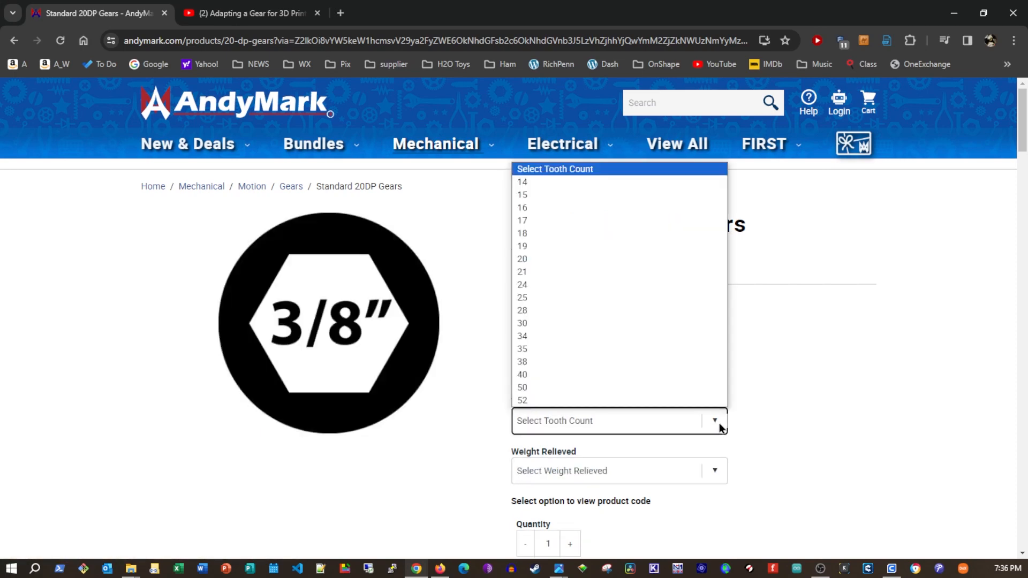
{"action": "left_click", "coordinate": [553, 285]}
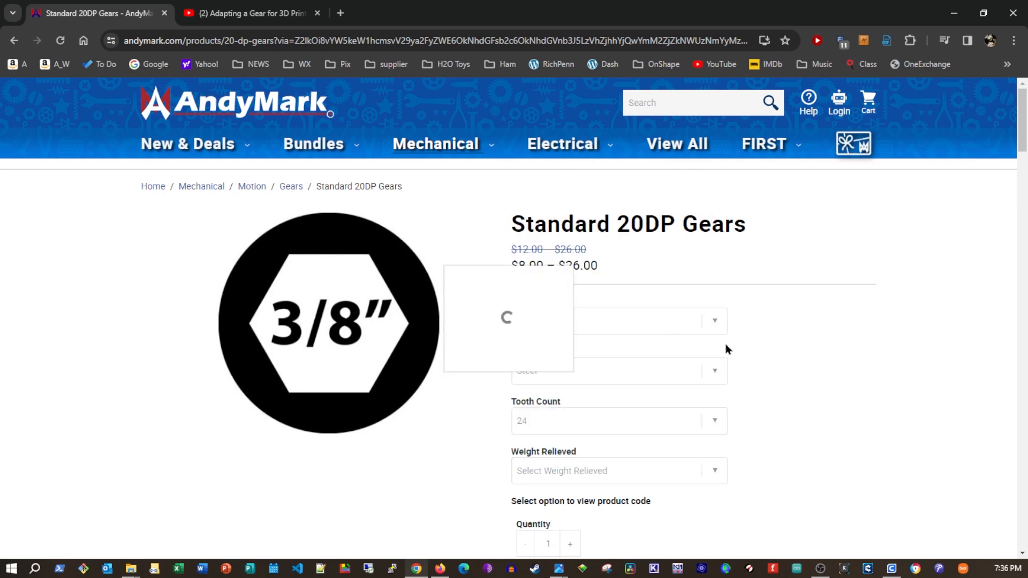
{"action": "scroll", "coordinate": [769, 352], "scroll_direction": "down", "scroll_amount": 4}
{"action": "left_click", "coordinate": [716, 268]}
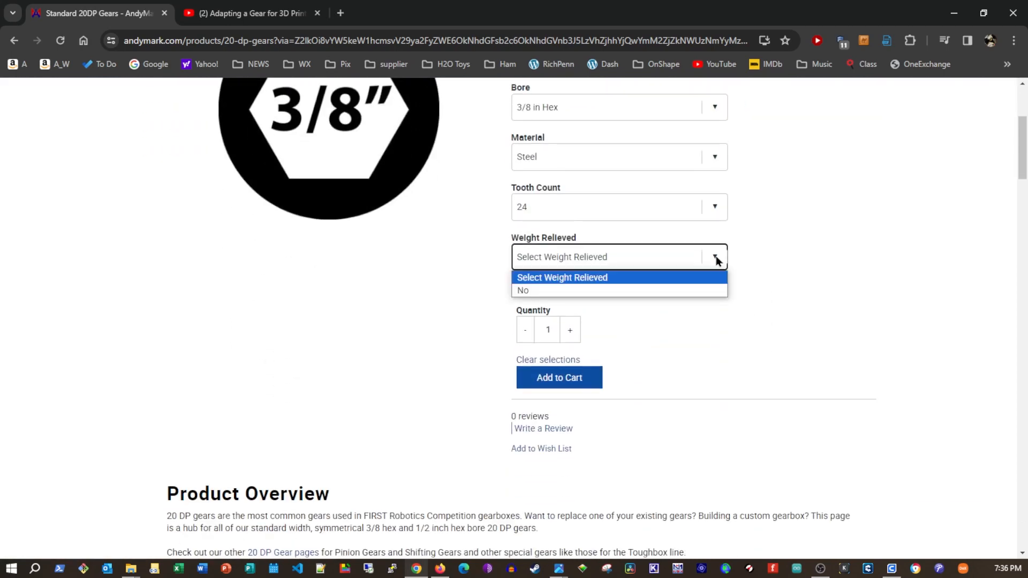
{"action": "left_click", "coordinate": [647, 294]}
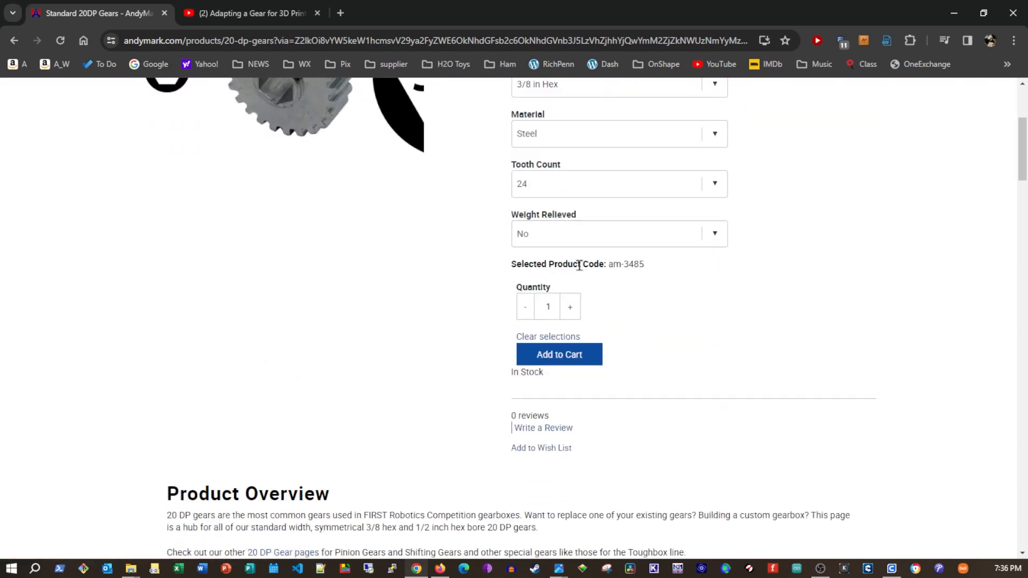
Search the product page for part number am-3485 and download its 24T 20DP 375hex 375 FW STEP file from the CAD files
{"action": "scroll", "coordinate": [608, 407], "scroll_direction": "down", "scroll_amount": 2}
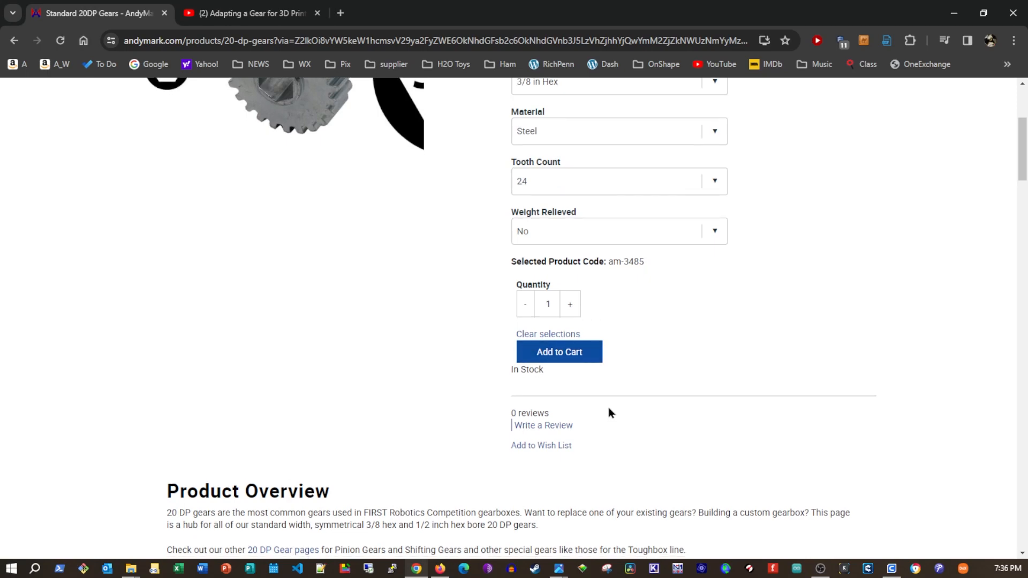
{"action": "scroll", "coordinate": [628, 376], "scroll_direction": "down", "scroll_amount": 5}
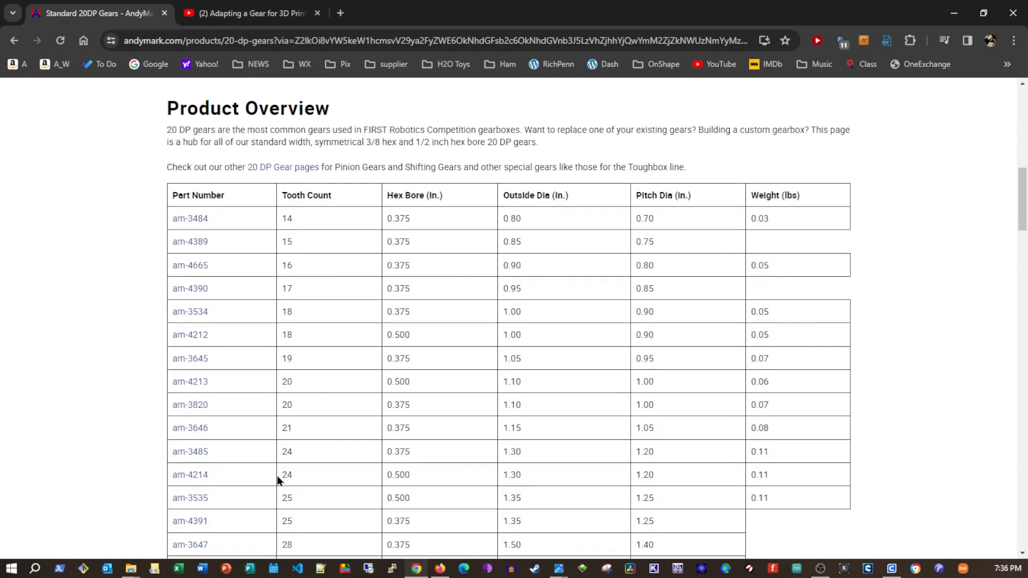
{"action": "scroll", "coordinate": [297, 321], "scroll_direction": "down", "scroll_amount": 2}
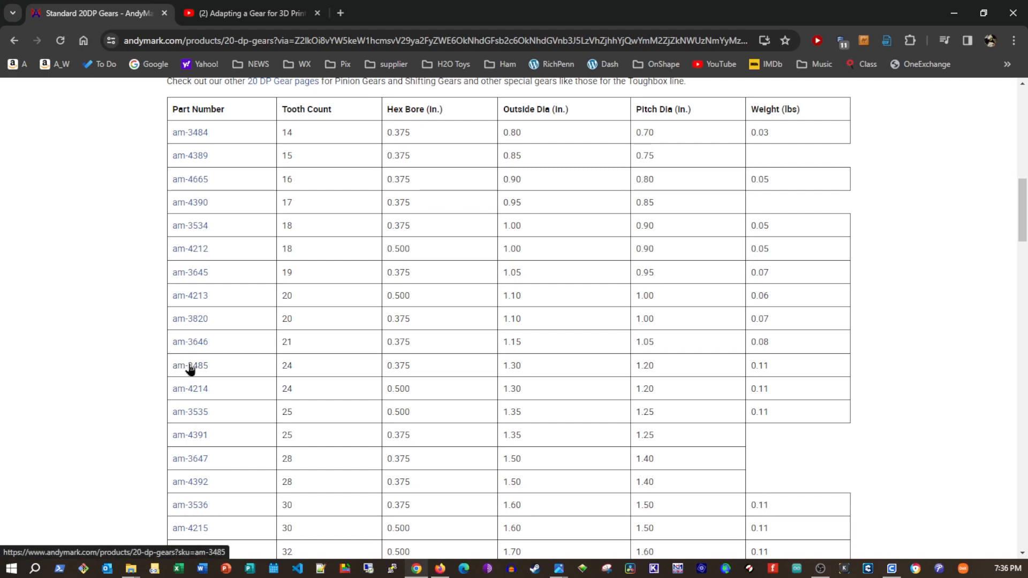
{"action": "left_click_drag", "start_coordinate": [211, 367], "coordinate": [121, 368]}
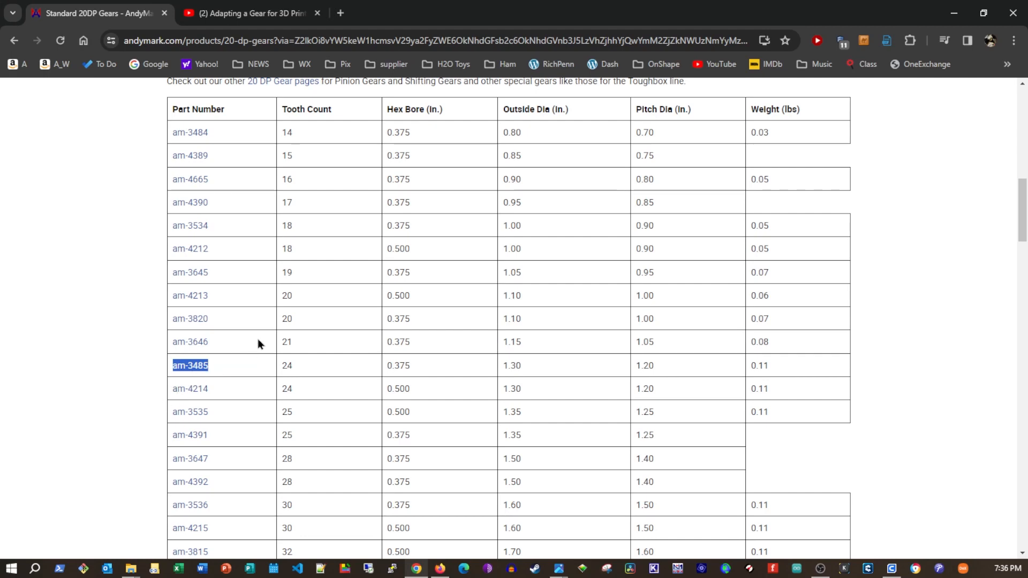
{"action": "key", "text": "ctrl+f"}
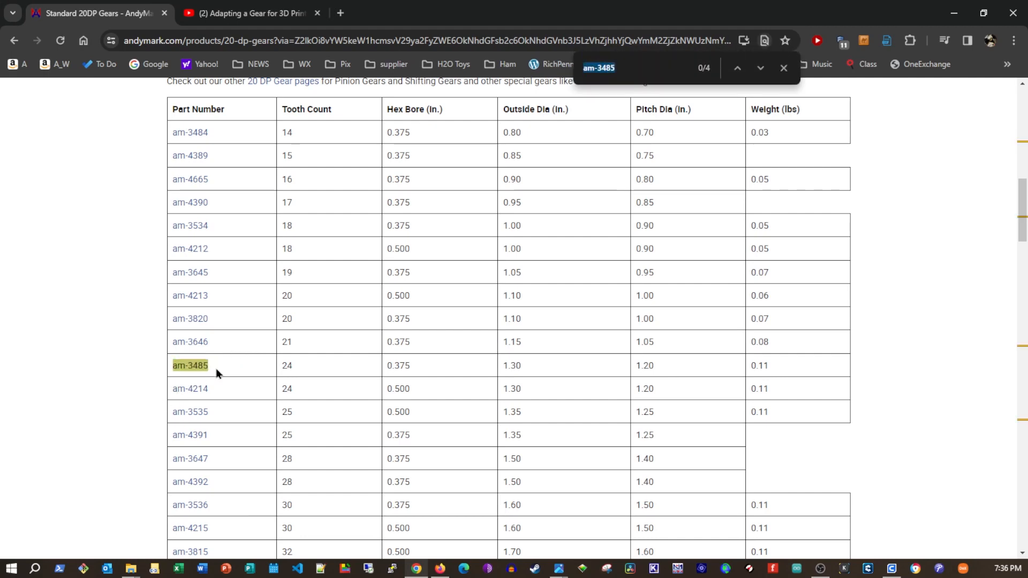
{"action": "key", "text": "Return"}
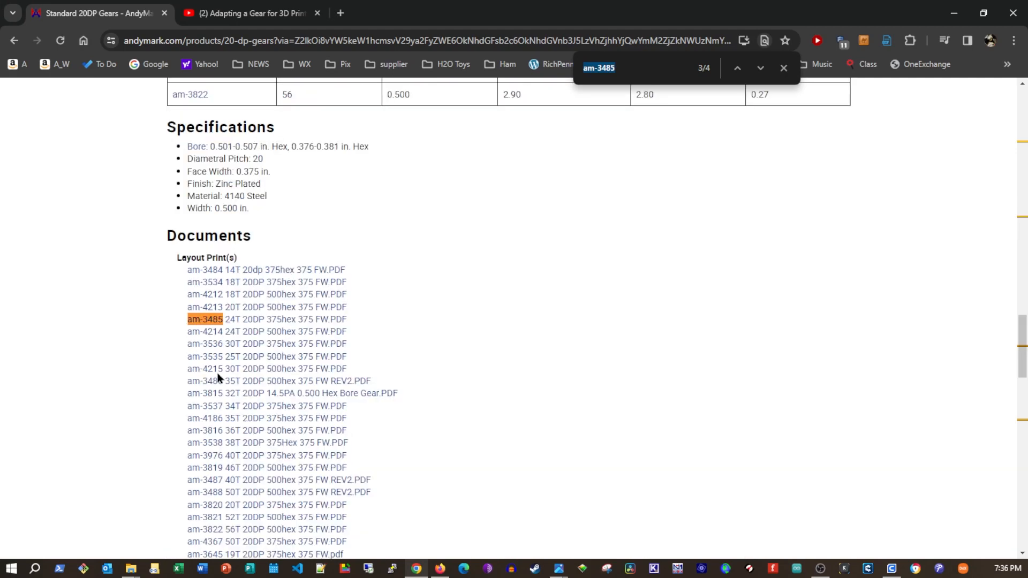
{"action": "key", "text": "Return"}
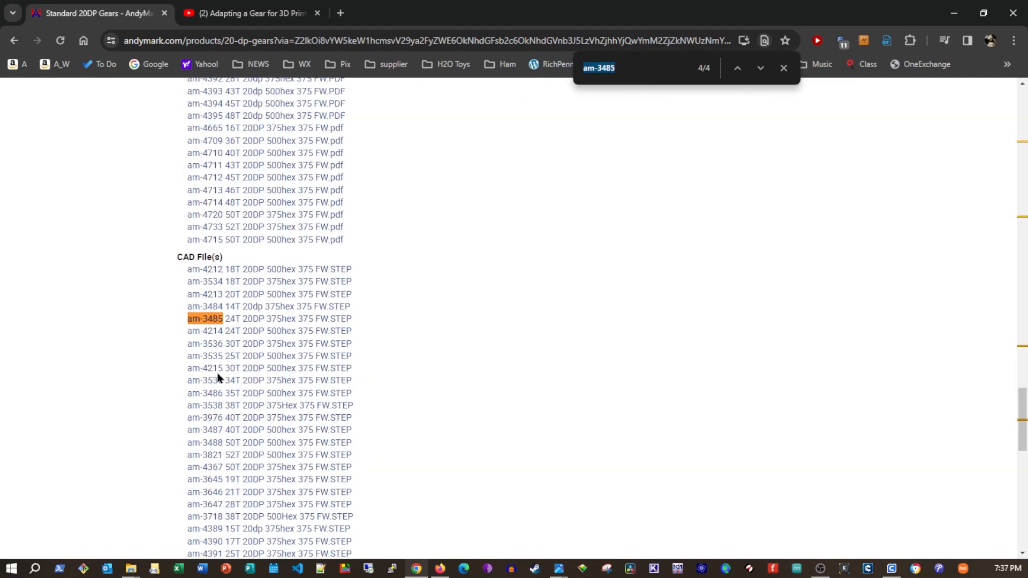
{"action": "left_click", "coordinate": [337, 320]}
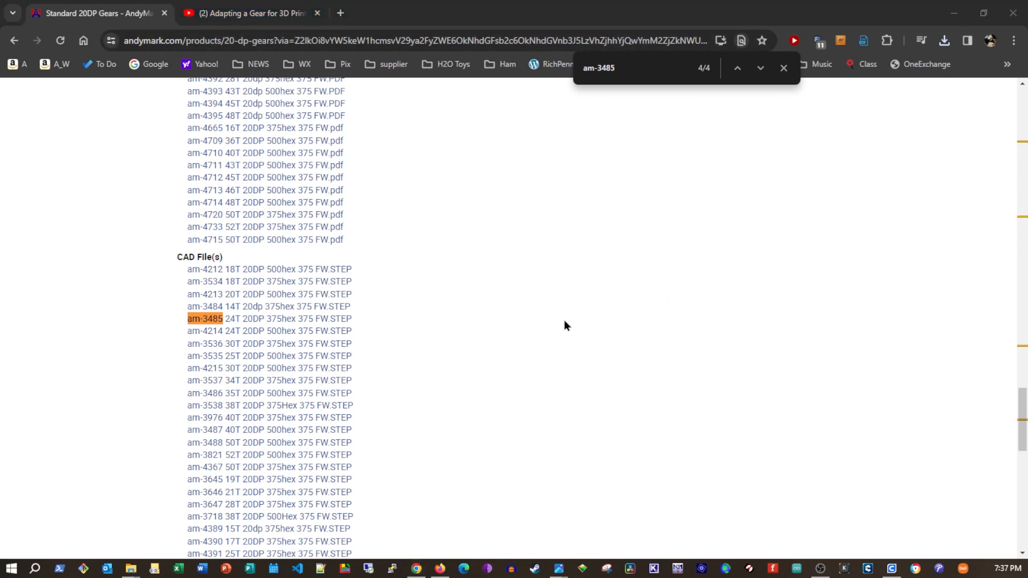
Switch to Onshape and send the Gear document in the You-Tub Content Files folder to the trash
{"action": "key", "text": "alt+Tab"}
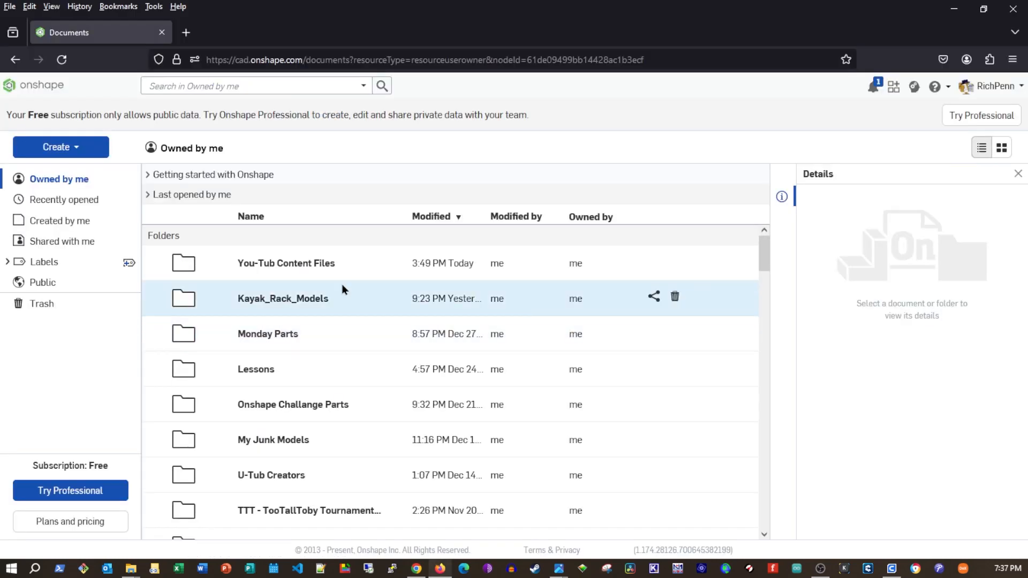
{"action": "left_click", "coordinate": [264, 263]}
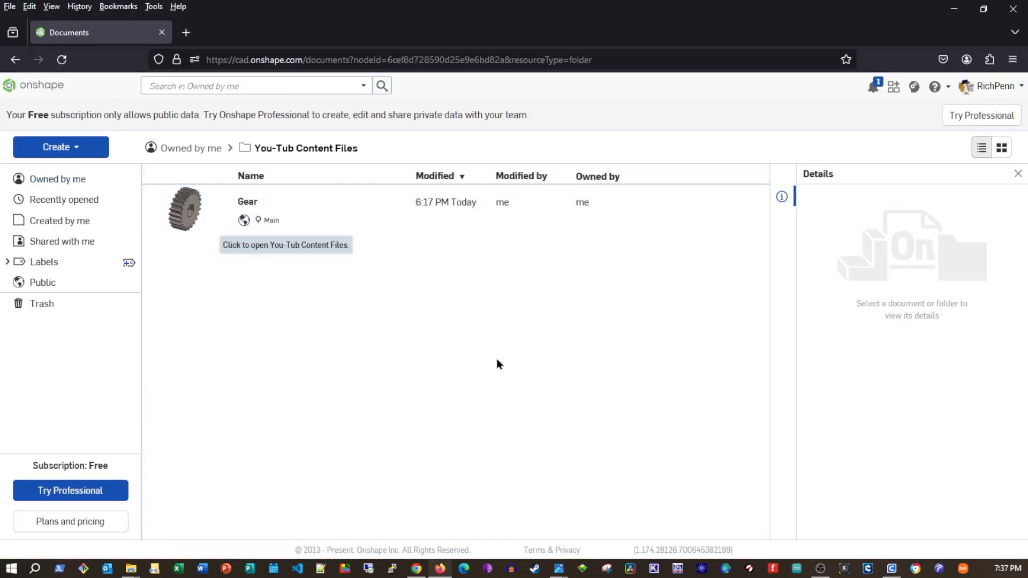
{"action": "right_click", "coordinate": [218, 215]}
{"action": "left_click", "coordinate": [246, 365]}
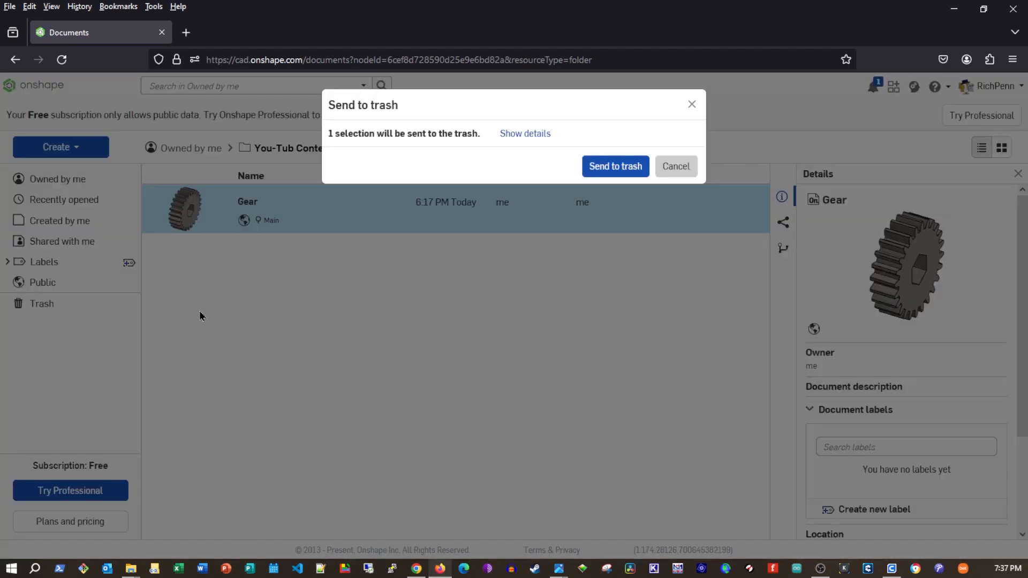
{"action": "left_click", "coordinate": [647, 167]}
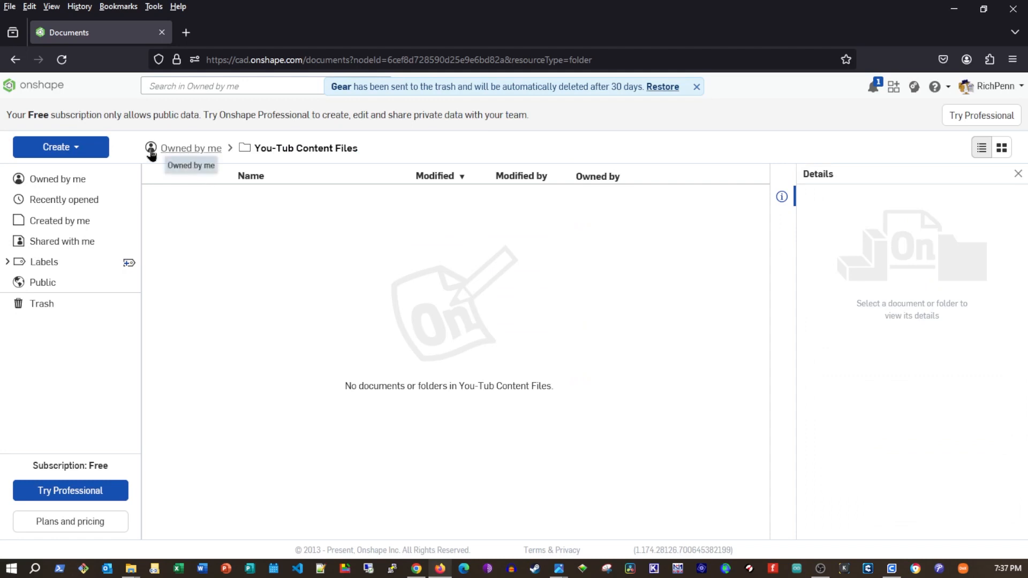
Create a public document named "Gear Again" in the You-Tub Content Files folder
{"action": "left_click", "coordinate": [83, 148]}
{"action": "left_click", "coordinate": [80, 170]}
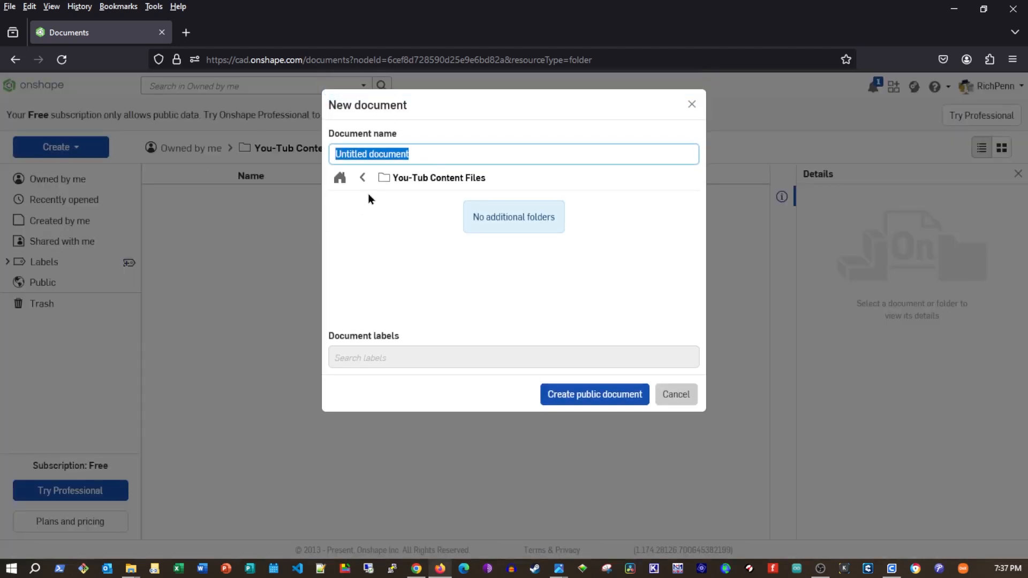
{"action": "type", "text": "Gear Again"}
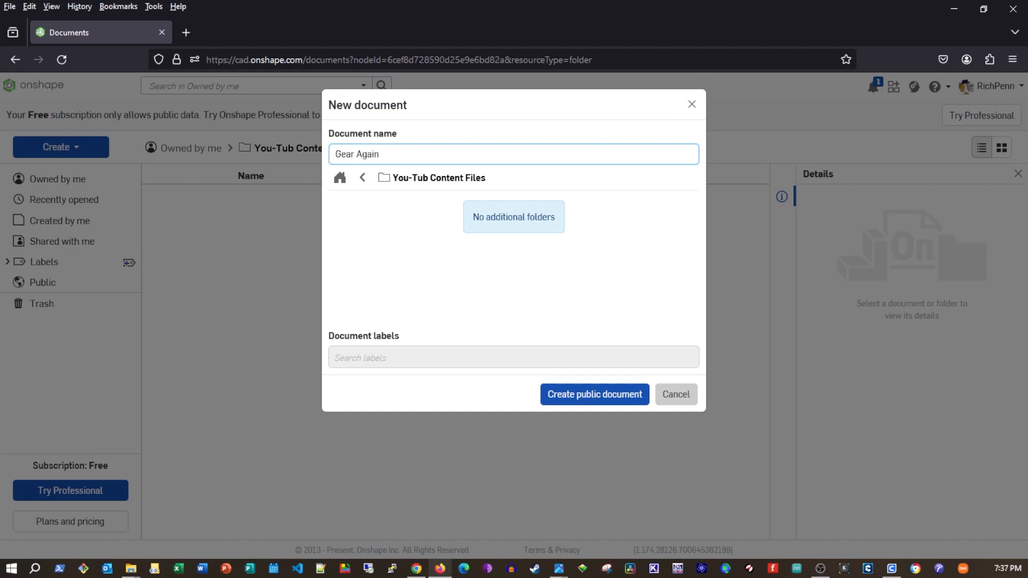
{"action": "key", "text": "Return"}
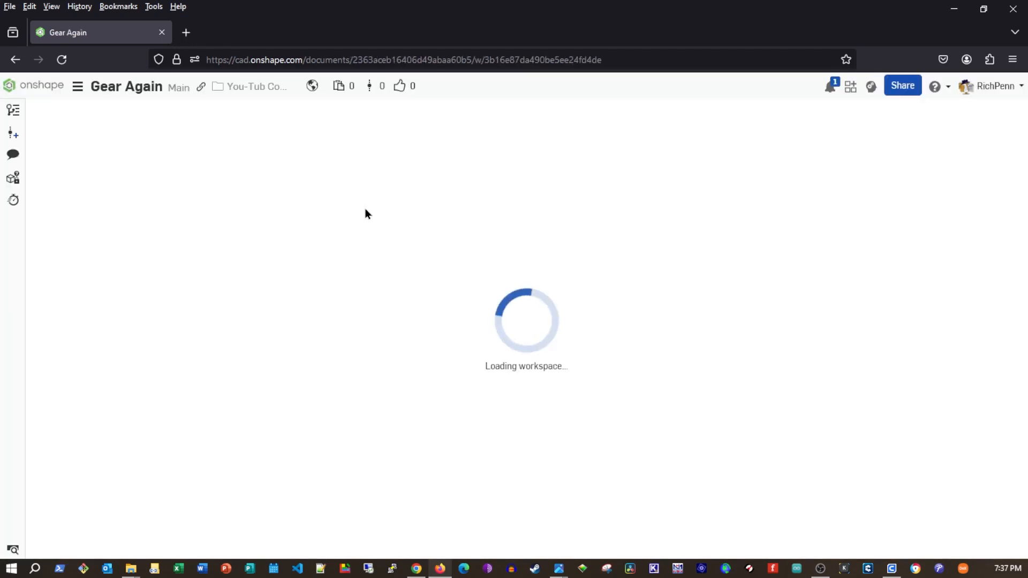
Review the document's workspace units for length, angle and mechanical quantities, and accept them as set
{"action": "left_click", "coordinate": [77, 90]}
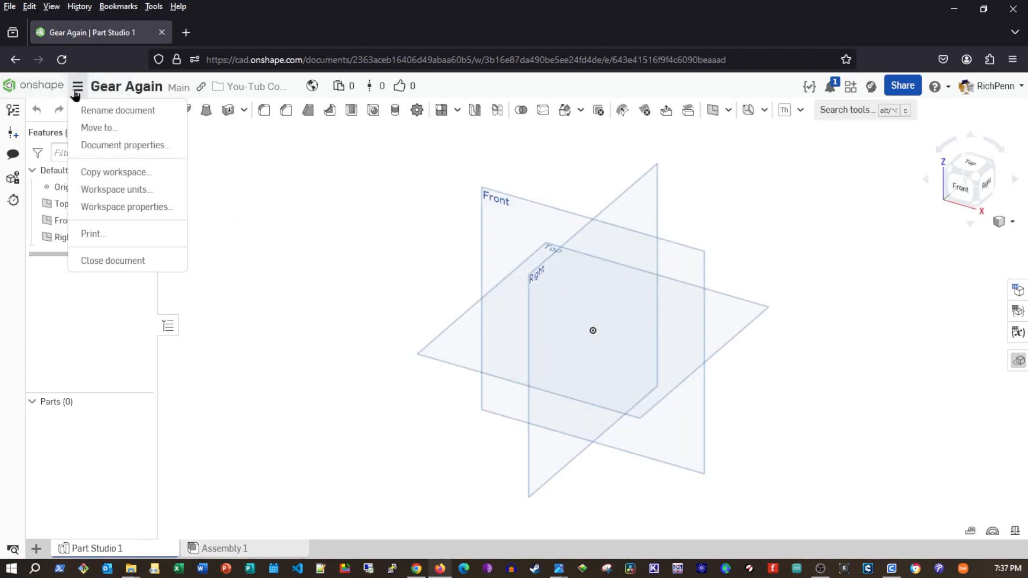
{"action": "left_click", "coordinate": [107, 191]}
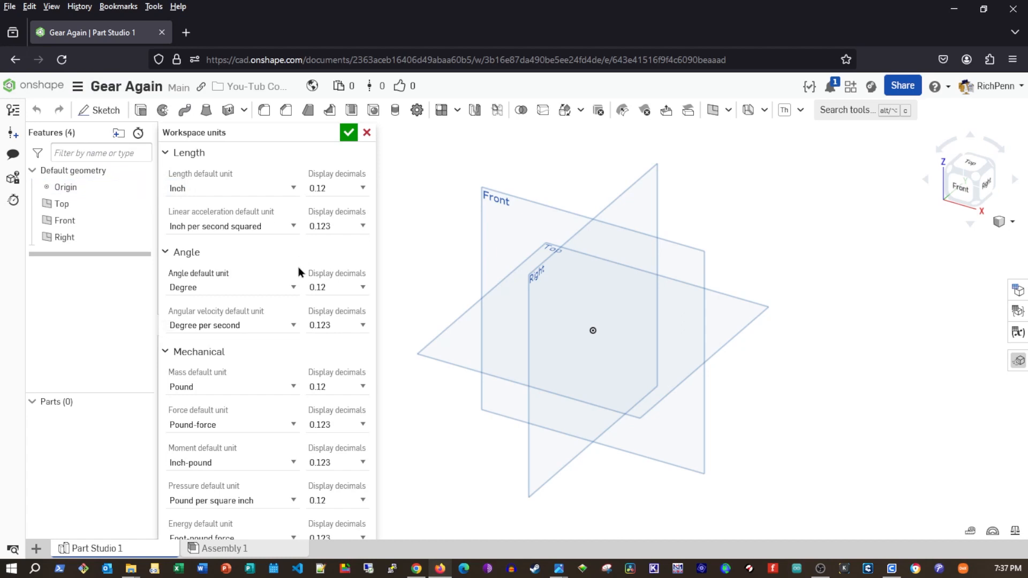
{"action": "left_click", "coordinate": [348, 132]}
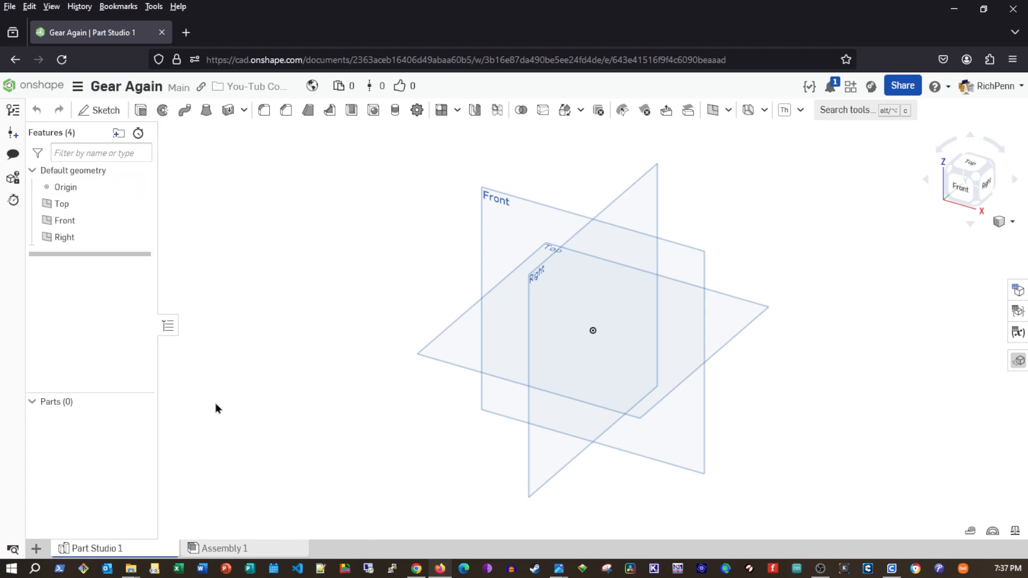
Import the am-3485 24T 20DP 375hex 375 FW STEP file from Downloads into this document, keeping imported appearances on
{"action": "left_click", "coordinate": [35, 549]}
{"action": "left_click", "coordinate": [60, 526]}
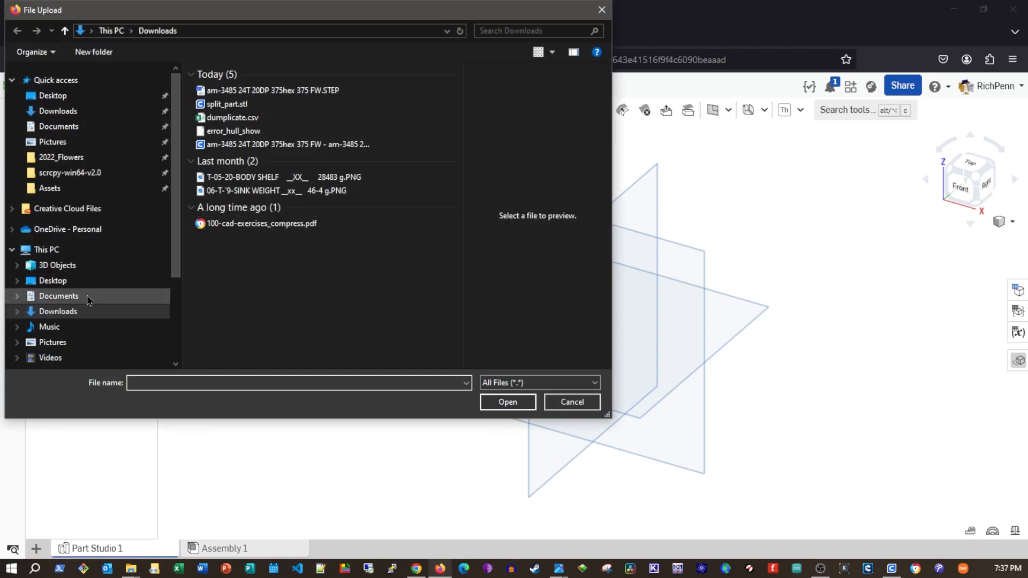
{"action": "left_click", "coordinate": [70, 312]}
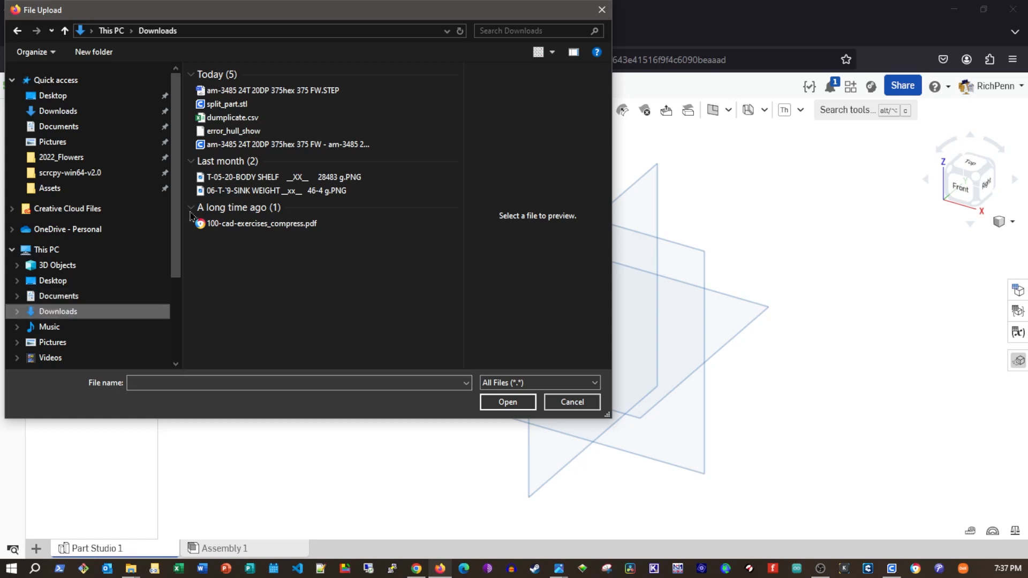
{"action": "double_click", "coordinate": [312, 91]}
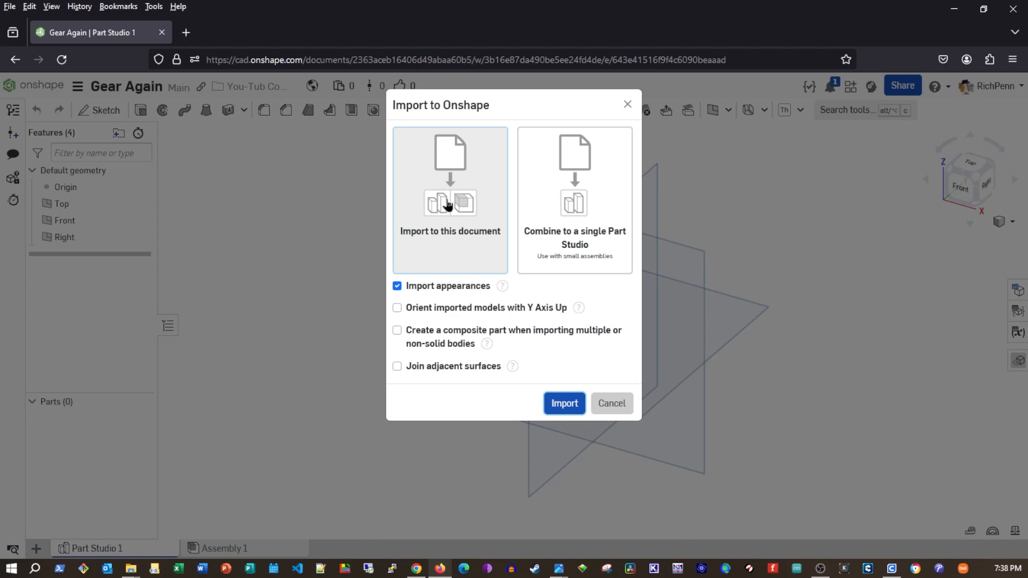
{"action": "left_click", "coordinate": [565, 405]}
{"action": "left_click", "coordinate": [566, 405]}
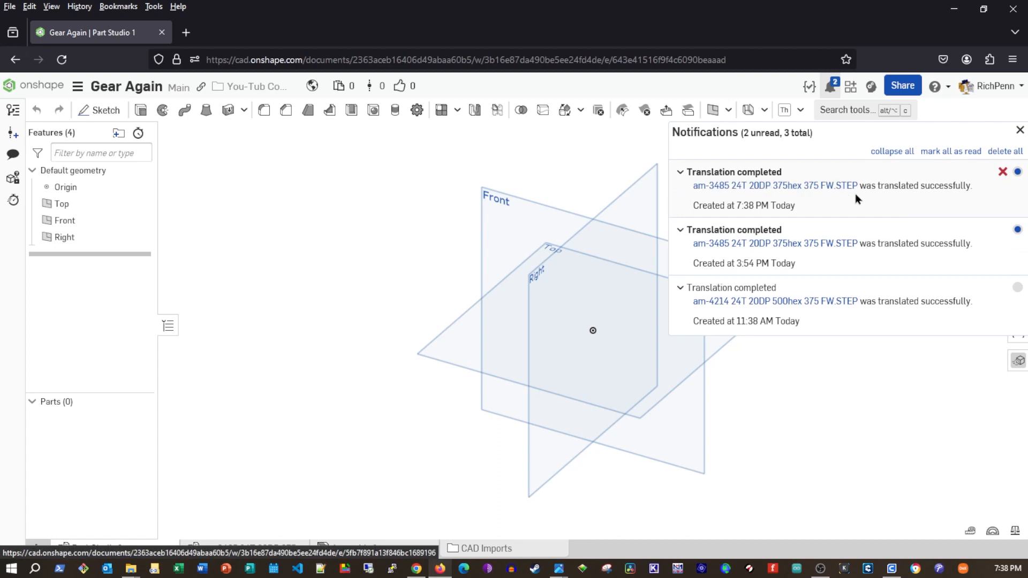
{"action": "left_click", "coordinate": [1020, 130]}
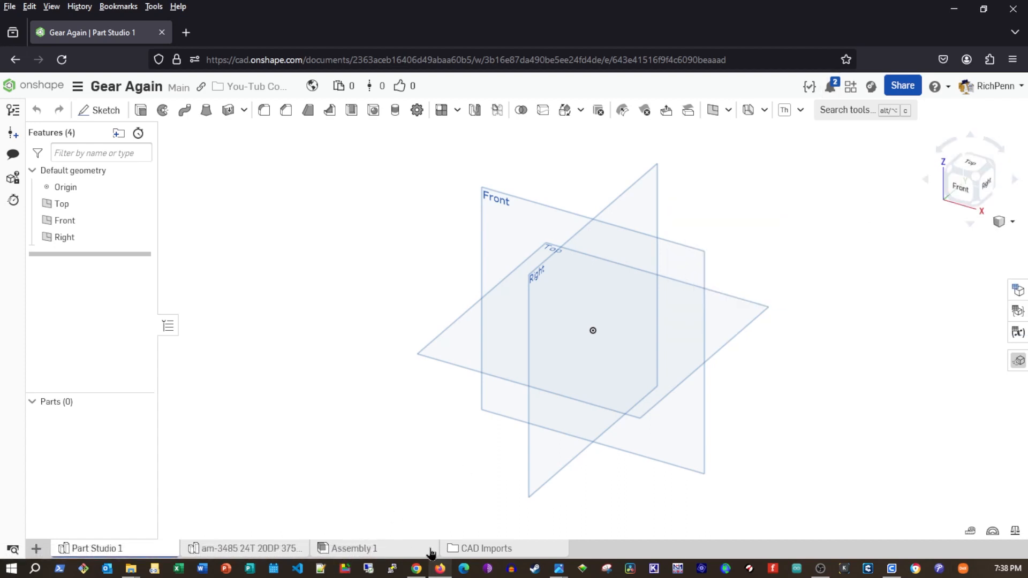
Open the imported am-3485 gear's Part Studio and hide the default planes
{"action": "left_click", "coordinate": [236, 549]}
{"action": "right_click_drag", "start_coordinate": [405, 430], "coordinate": [356, 362]}
{"action": "key", "text": "p"}
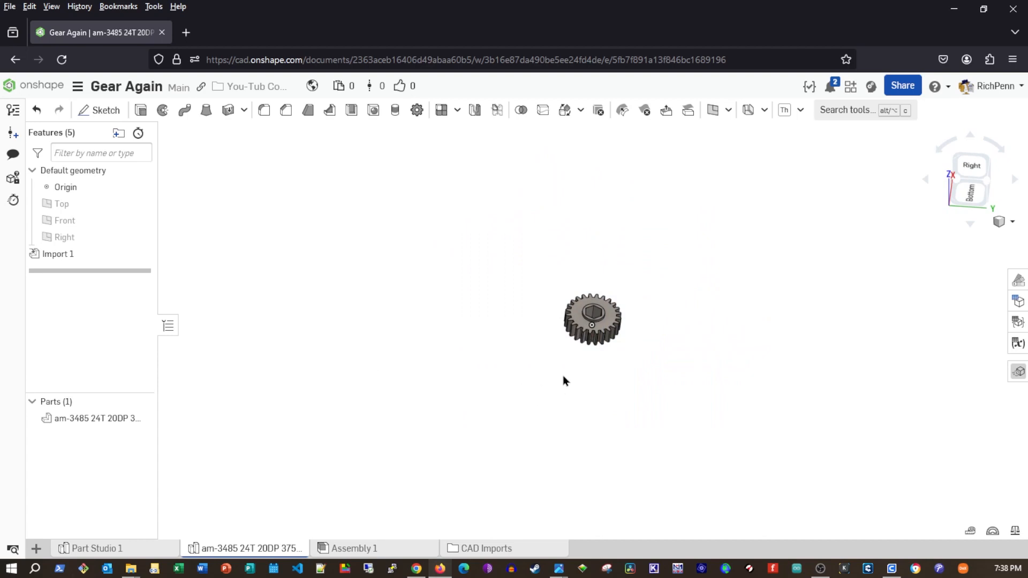
Split the gear part along its flat hub-side face to separate the raised hub ring, keeping both sides
{"action": "middle_click_drag", "start_coordinate": [562, 381], "coordinate": [441, 374]}
{"action": "scroll", "coordinate": [441, 370], "scroll_direction": "up", "scroll_amount": 5}
{"action": "right_click_drag", "start_coordinate": [441, 366], "coordinate": [471, 349]}
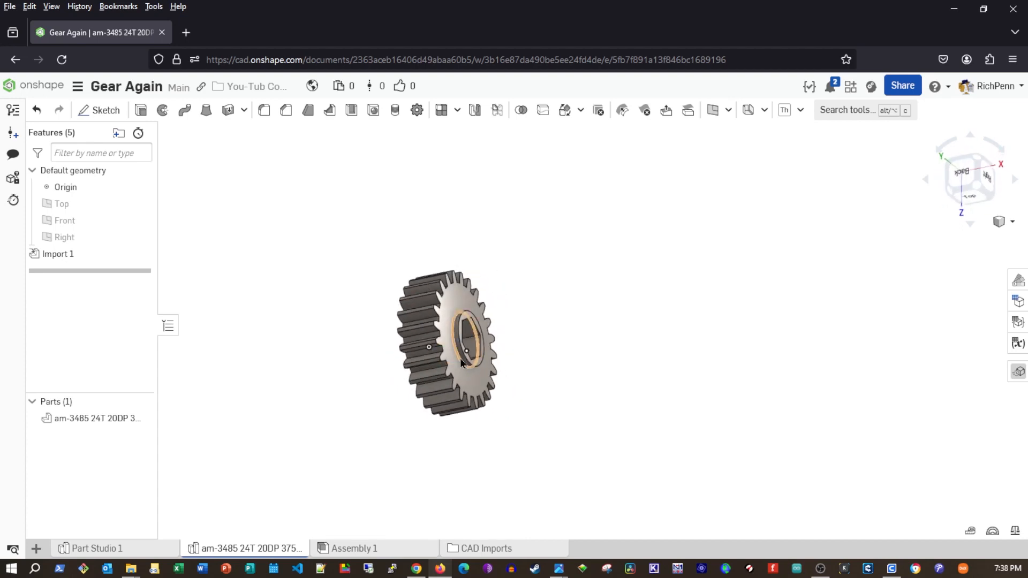
{"action": "scroll", "coordinate": [464, 342], "scroll_direction": "up", "scroll_amount": 5}
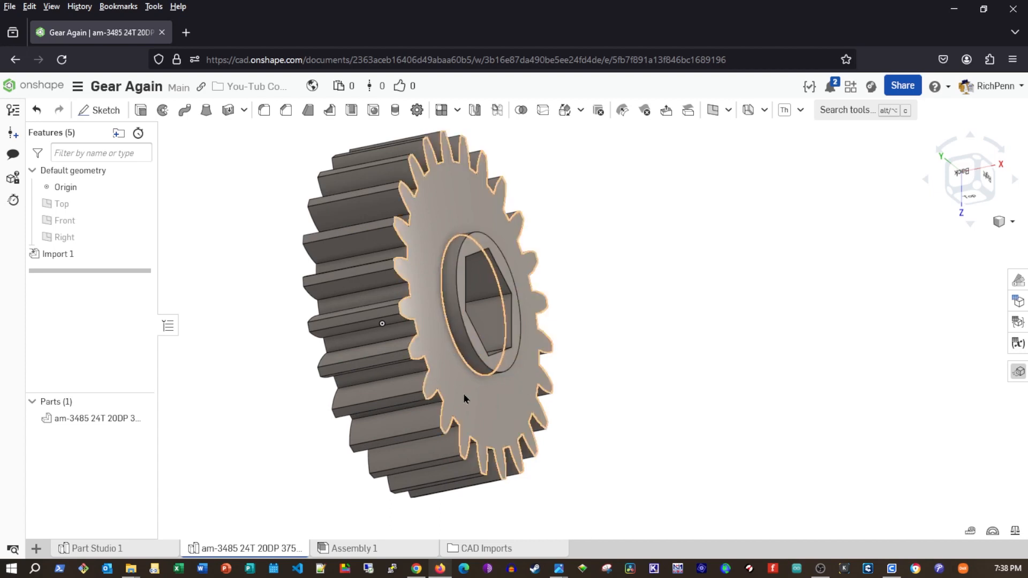
{"action": "right_click_drag", "start_coordinate": [463, 396], "coordinate": [424, 383]}
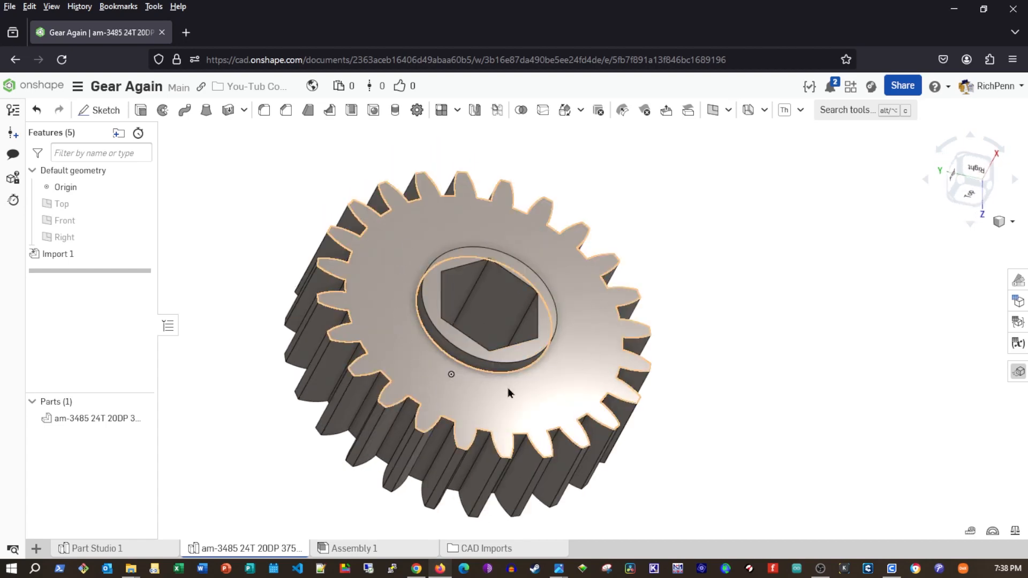
{"action": "right_click_drag", "start_coordinate": [693, 335], "coordinate": [683, 324]}
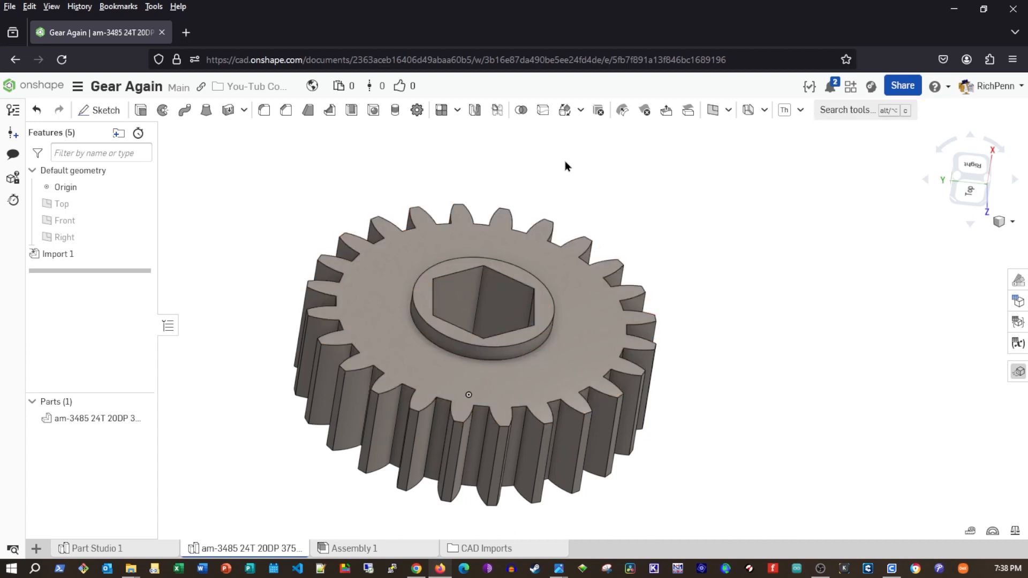
{"action": "left_click", "coordinate": [542, 111]}
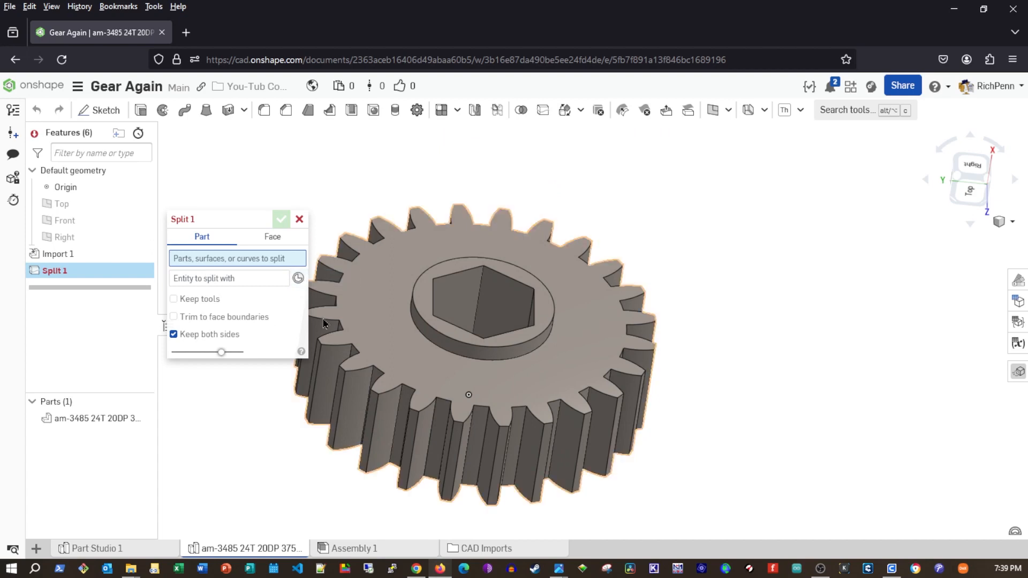
{"action": "left_click", "coordinate": [381, 301]}
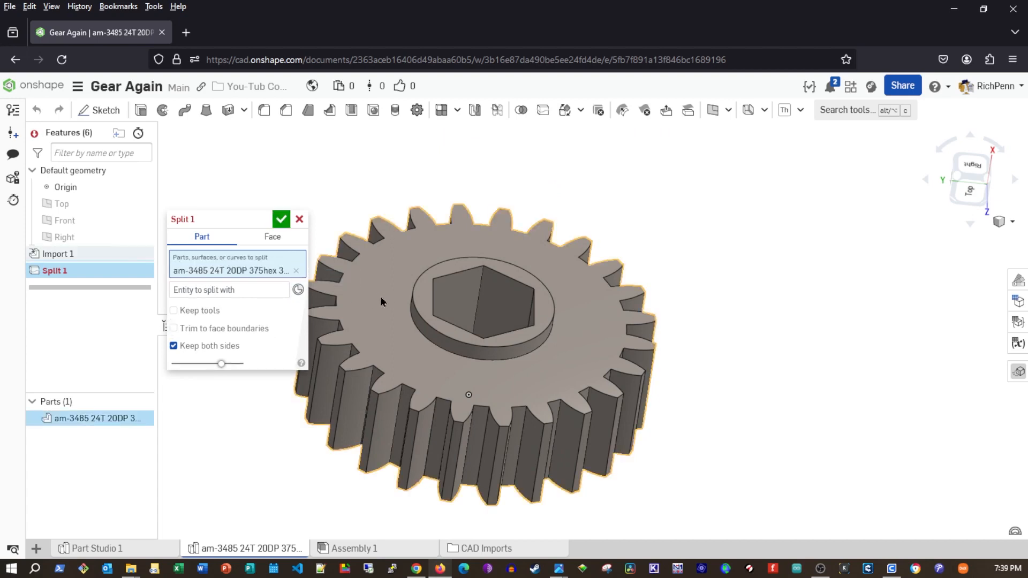
{"action": "left_click", "coordinate": [244, 293]}
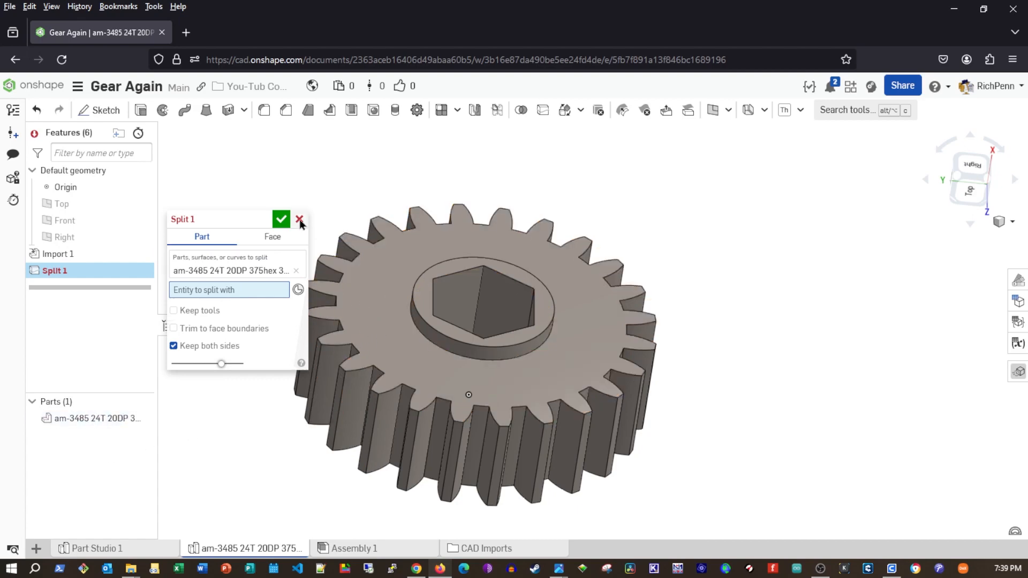
{"action": "left_click", "coordinate": [373, 313]}
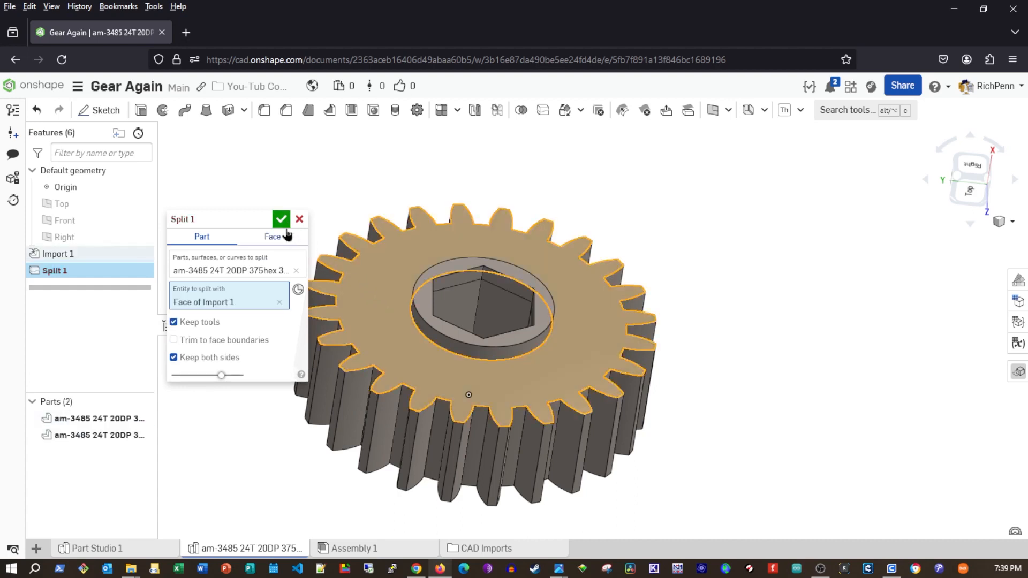
{"action": "left_click", "coordinate": [280, 219]}
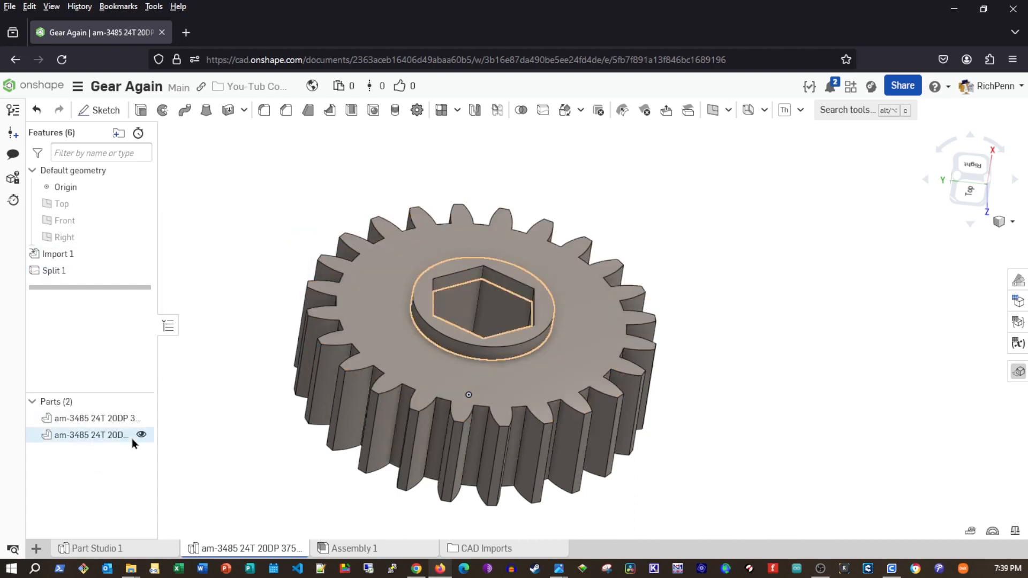
Identify the two split parts by toggling their visibility, and hide the hub ring
{"action": "left_click_drag", "start_coordinate": [158, 431], "coordinate": [209, 429]}
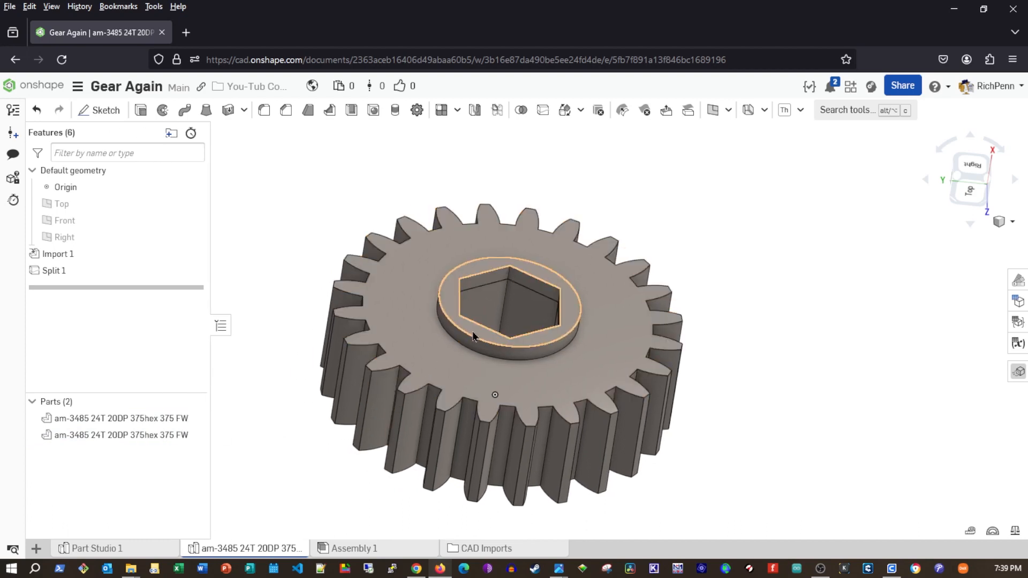
{"action": "left_click", "coordinate": [193, 418]}
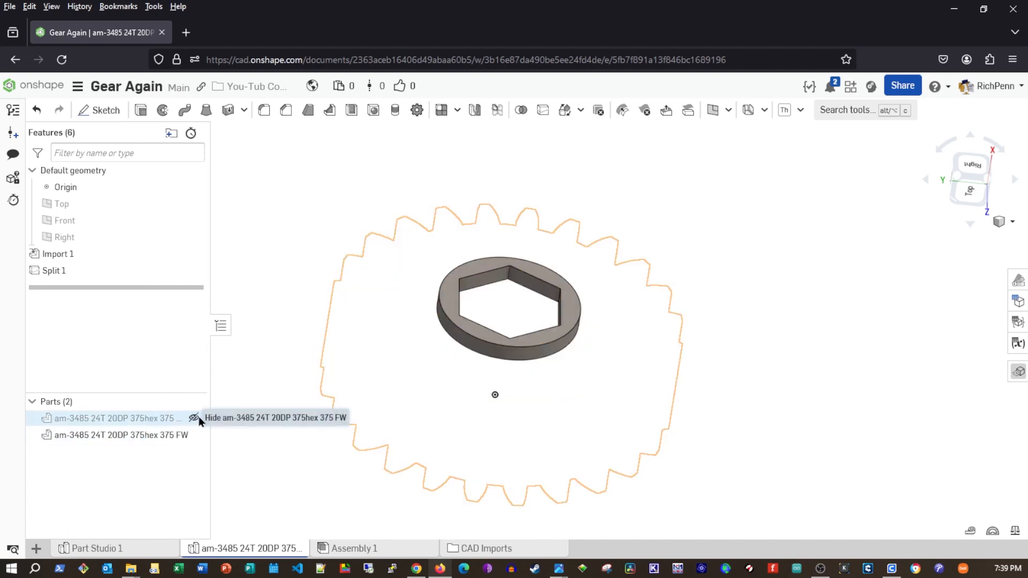
{"action": "left_click", "coordinate": [194, 418]}
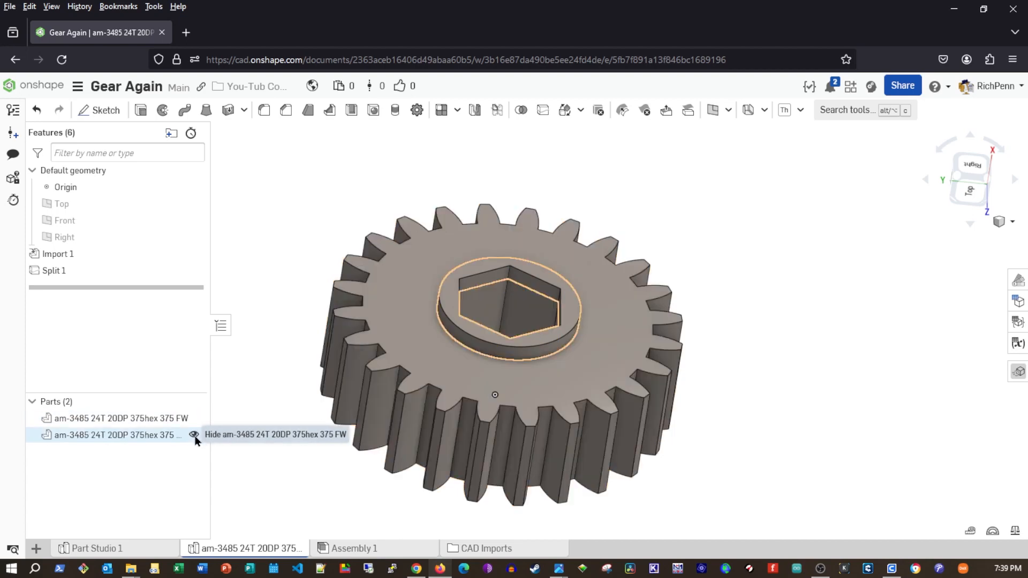
{"action": "left_click", "coordinate": [194, 434]}
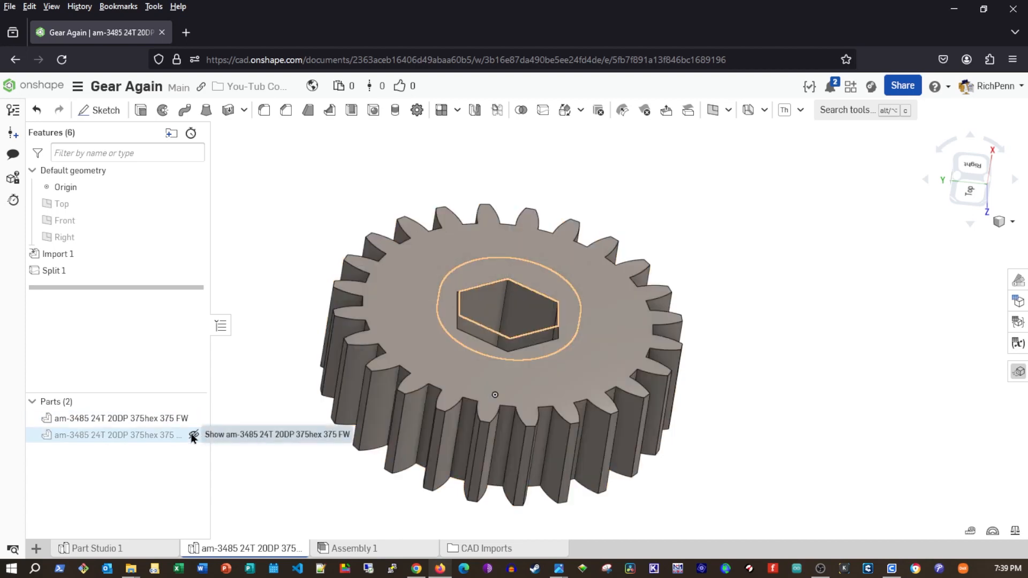
{"action": "left_click", "coordinate": [193, 435]}
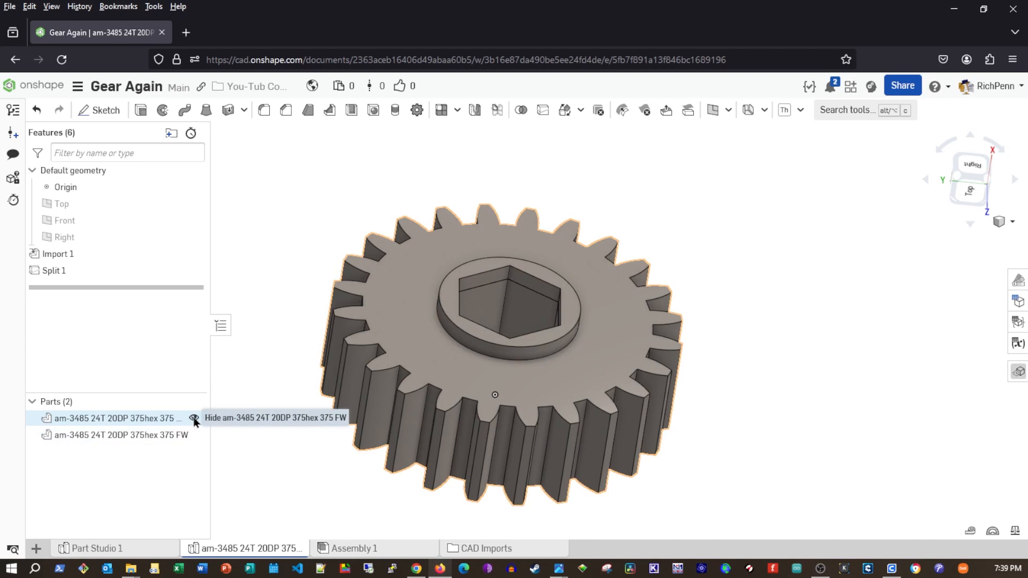
{"action": "left_click", "coordinate": [194, 434]}
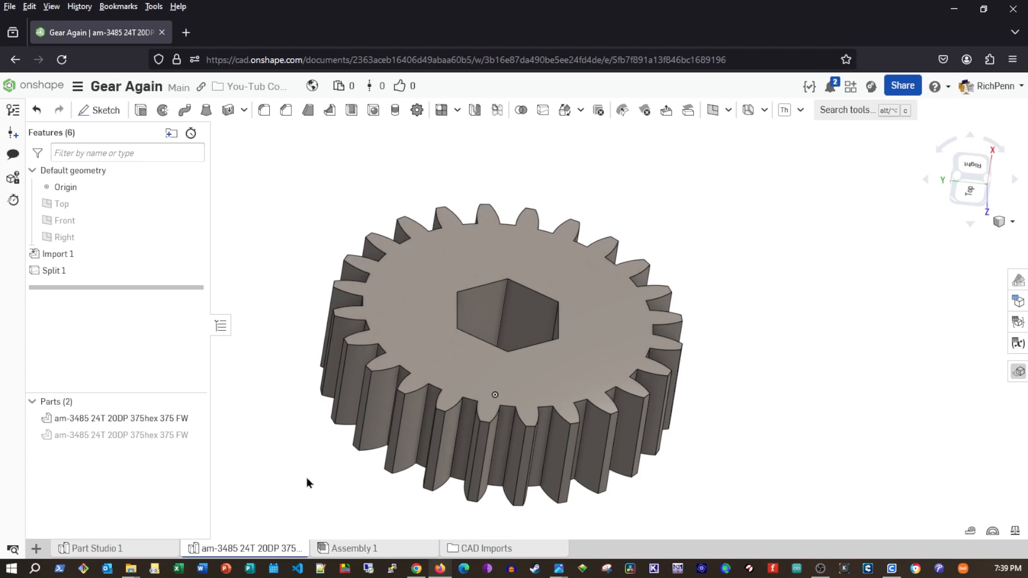
Measure the distance between two opposite flat faces of the gear's hexagonal bore
{"action": "mouse_move", "coordinate": [551, 378]}
{"action": "right_mouse_down"}
{"action": "mouse_move", "coordinate": [525, 416]}
{"action": "mouse_move", "coordinate": [477, 293]}
{"action": "mouse_move", "coordinate": [549, 410]}
{"action": "mouse_move", "coordinate": [519, 395]}
{"action": "mouse_move", "coordinate": [493, 432]}
{"action": "right_mouse_up"}
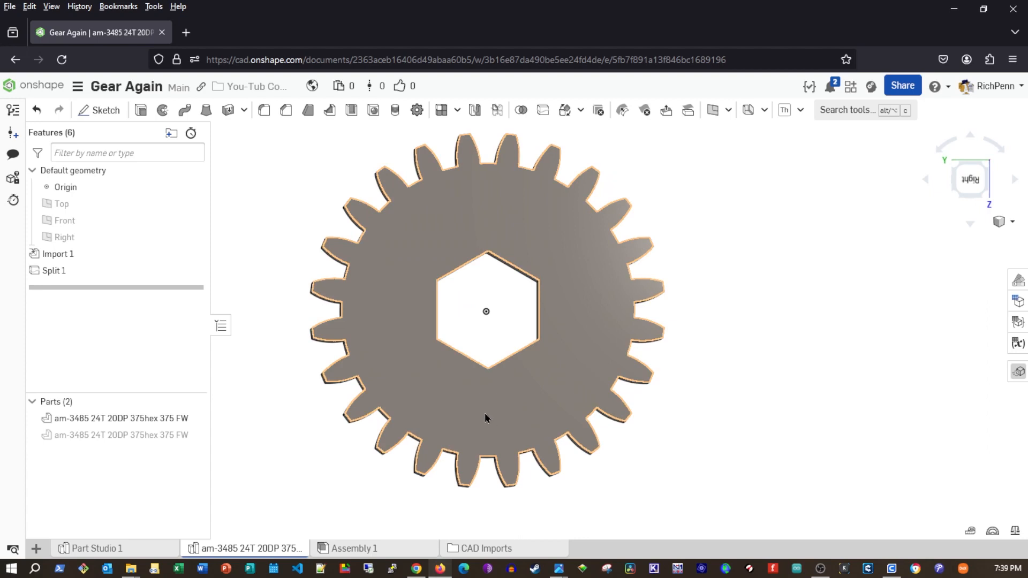
{"action": "right_click_drag", "start_coordinate": [485, 418], "coordinate": [479, 419]}
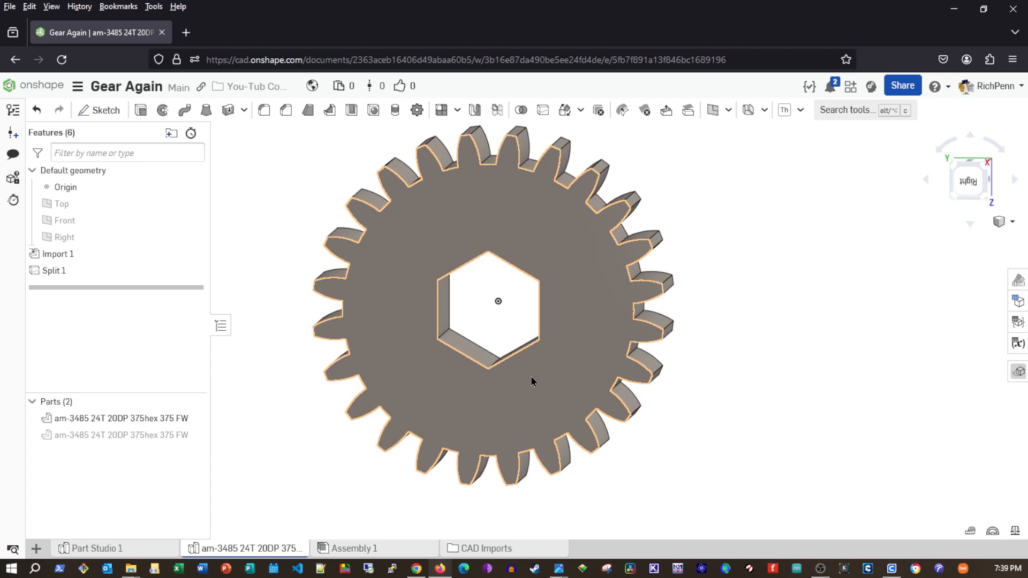
{"action": "middle_click_drag", "start_coordinate": [503, 417], "coordinate": [478, 441]}
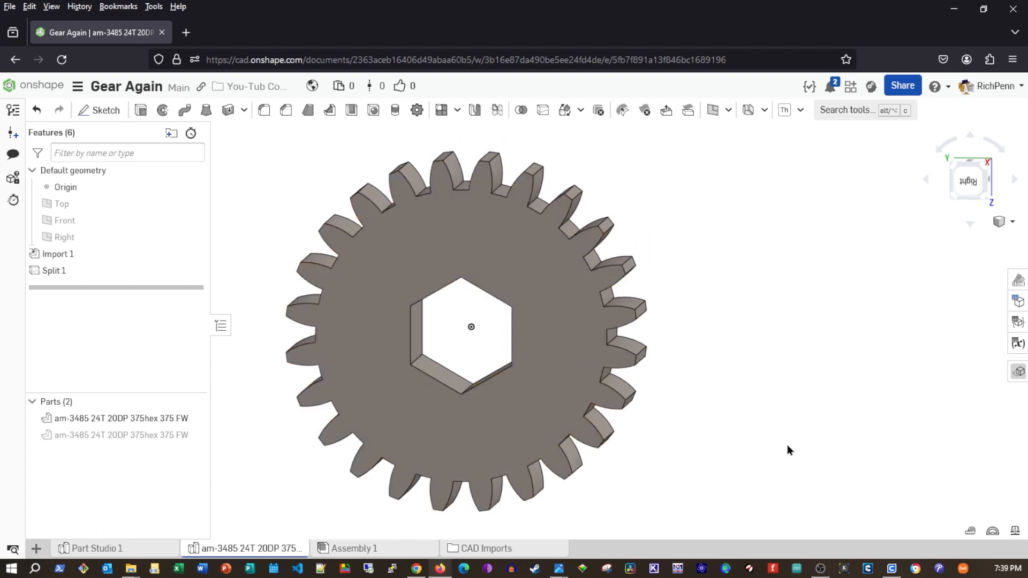
{"action": "left_click", "coordinate": [971, 532]}
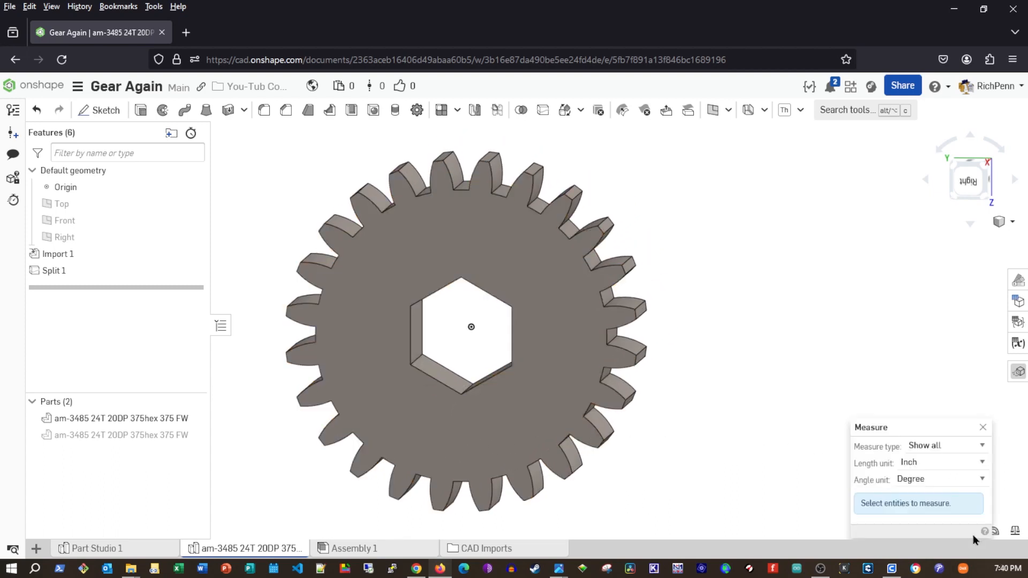
{"action": "left_click", "coordinate": [441, 378]}
{"action": "right_click_drag", "start_coordinate": [474, 435], "coordinate": [489, 368]}
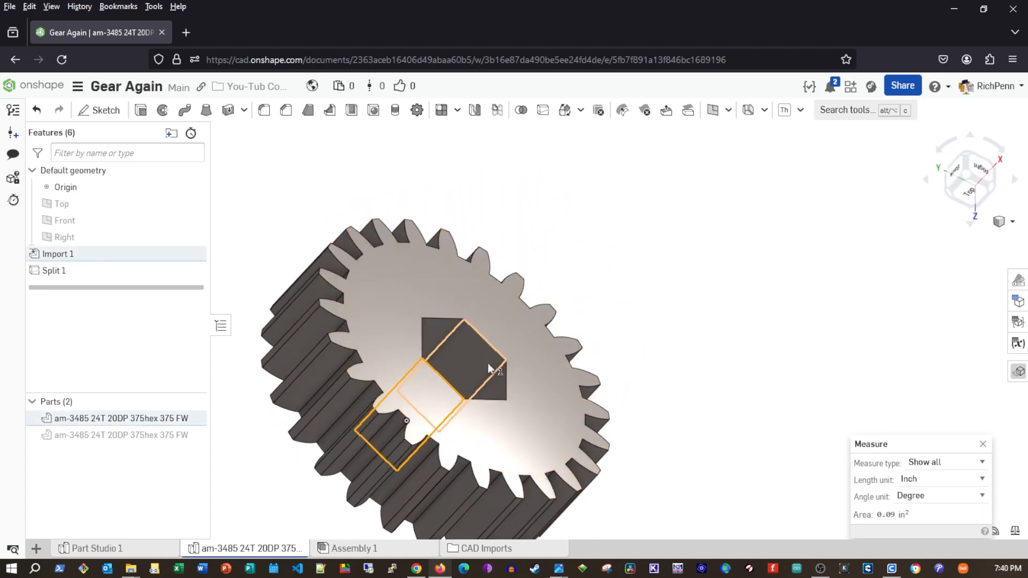
{"action": "left_click", "coordinate": [473, 358]}
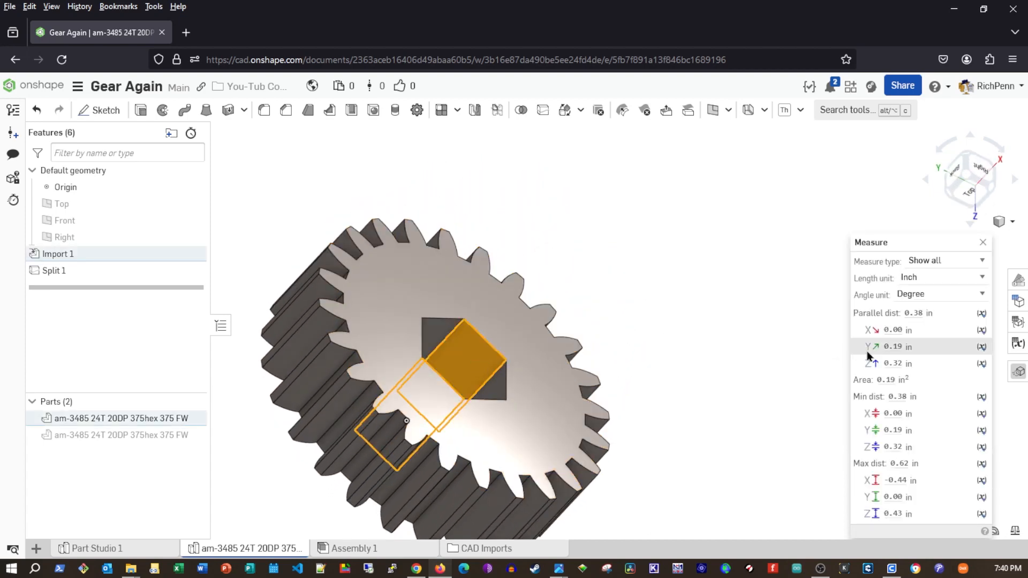
{"action": "mouse_move", "coordinate": [911, 313]}
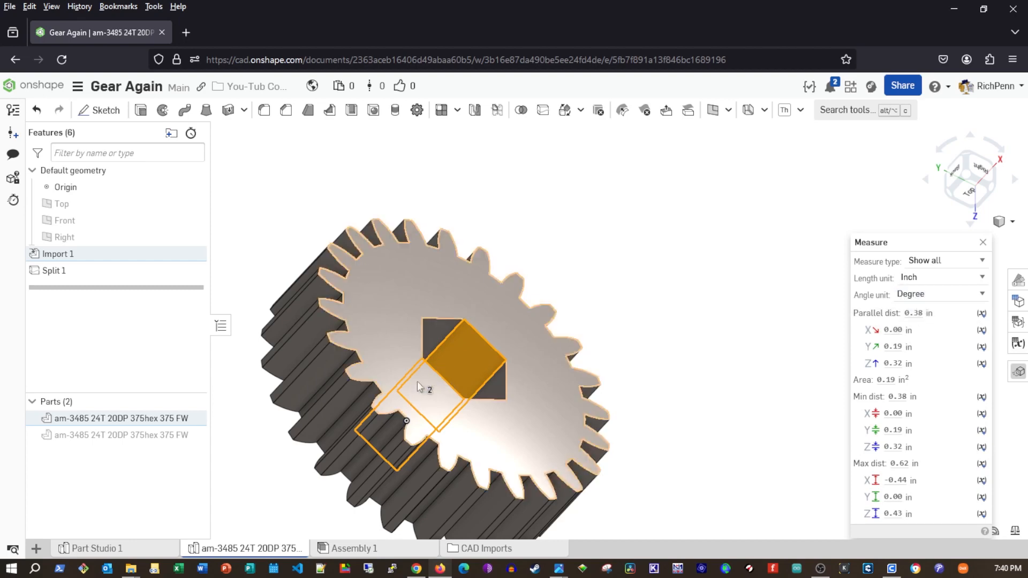
{"action": "right_click_drag", "start_coordinate": [734, 434], "coordinate": [688, 493]}
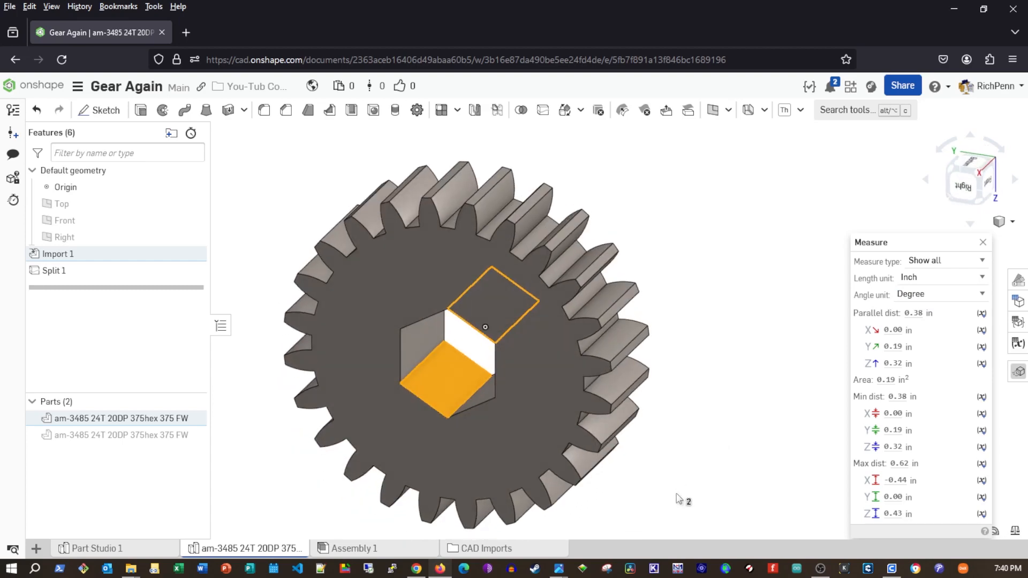
{"action": "left_click", "coordinate": [511, 421]}
{"action": "mouse_move", "coordinate": [515, 422]}
{"action": "right_mouse_down"}
{"action": "mouse_move", "coordinate": [578, 391]}
{"action": "mouse_move", "coordinate": [571, 385]}
{"action": "right_mouse_up"}
{"action": "left_click", "coordinate": [747, 434]}
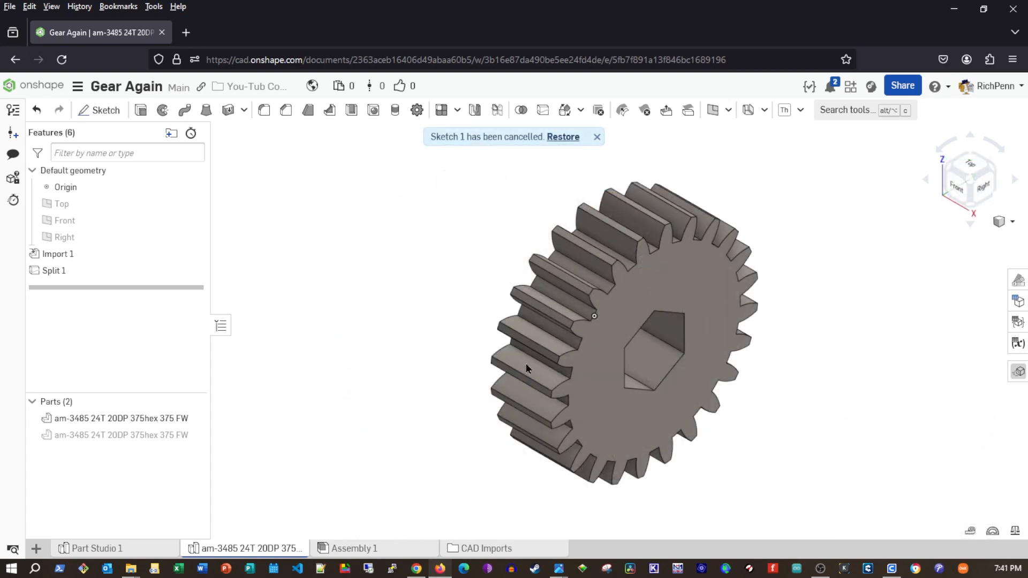
On the gear's flat face, sketch a circumscribed hexagon centred on the origin, its sides about 0.065 in outside the hexagonal bore
{"action": "left_click", "coordinate": [96, 111]}
{"action": "left_click", "coordinate": [593, 406]}
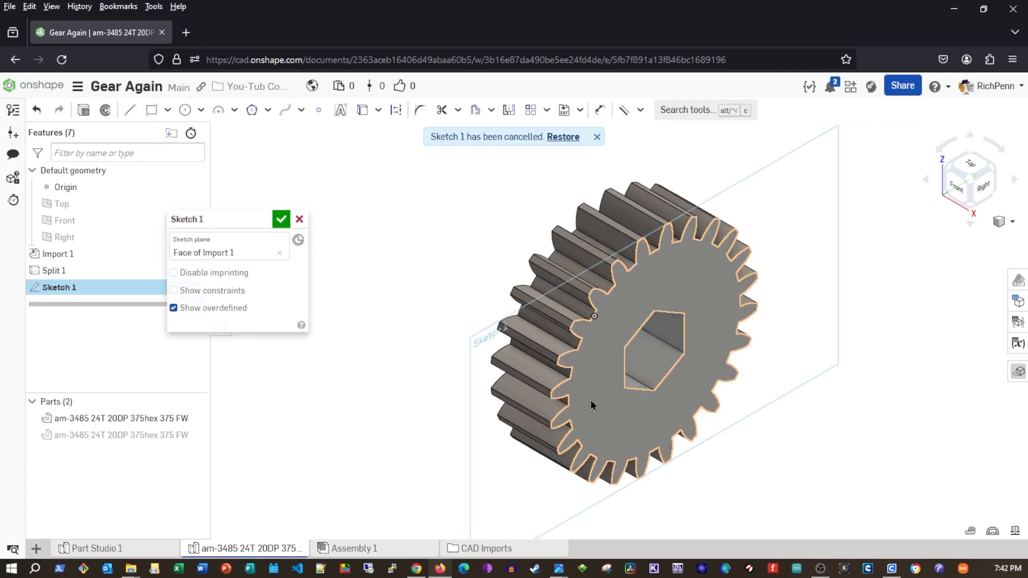
{"action": "key", "text": "n"}
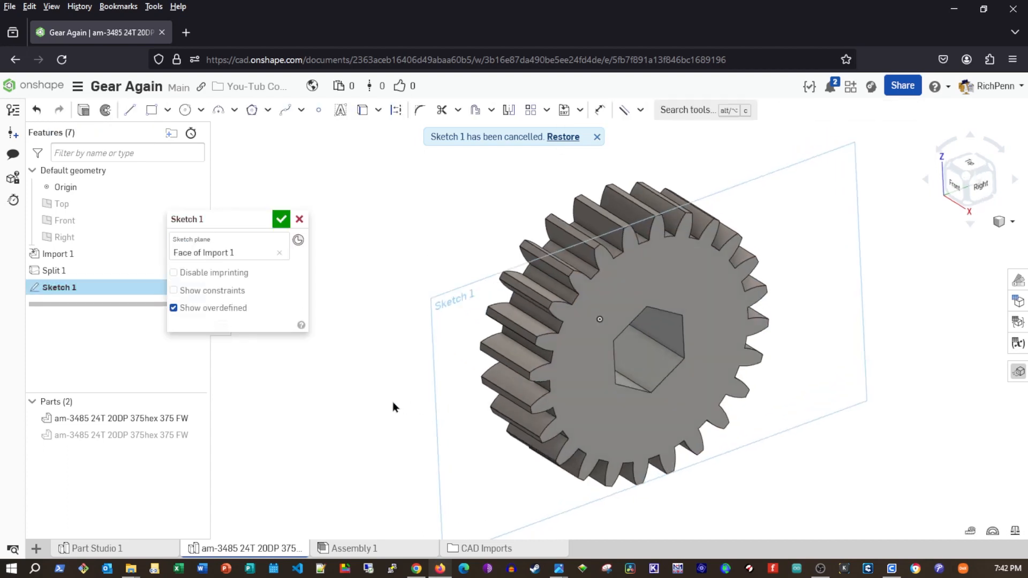
{"action": "scroll", "coordinate": [672, 442], "scroll_direction": "up", "scroll_amount": 3}
{"action": "scroll", "coordinate": [672, 438], "scroll_direction": "up", "scroll_amount": 2}
{"action": "middle_click_drag", "start_coordinate": [620, 419], "coordinate": [624, 541]}
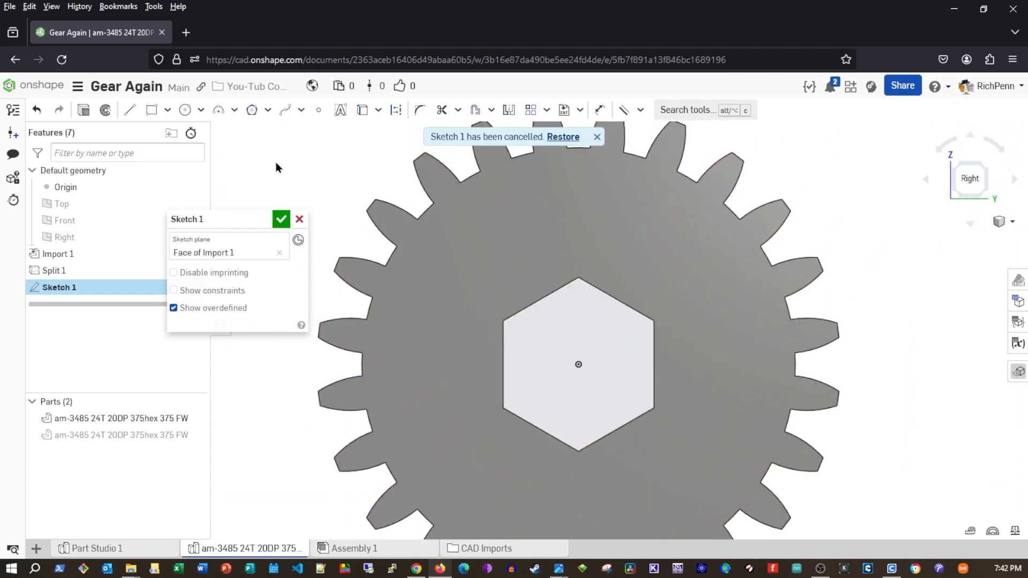
{"action": "left_click", "coordinate": [251, 111]}
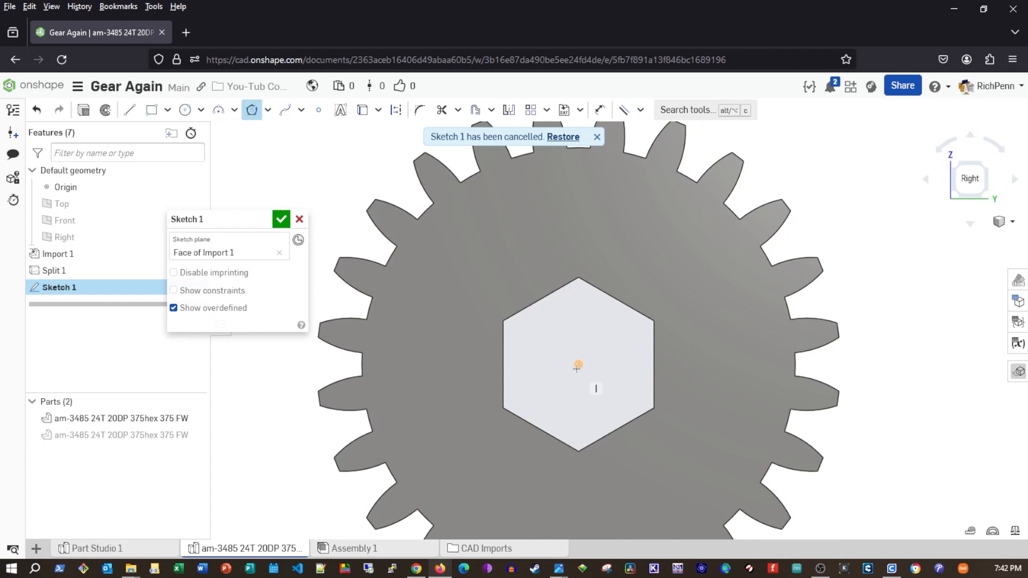
{"action": "left_click", "coordinate": [578, 364]}
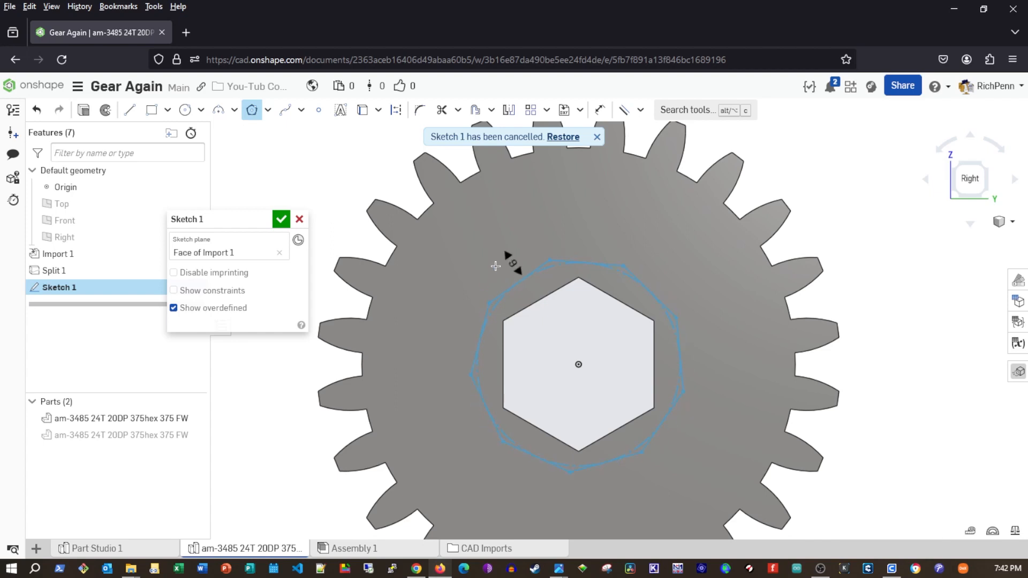
{"action": "scroll", "coordinate": [511, 270], "scroll_direction": "down", "scroll_amount": 2}
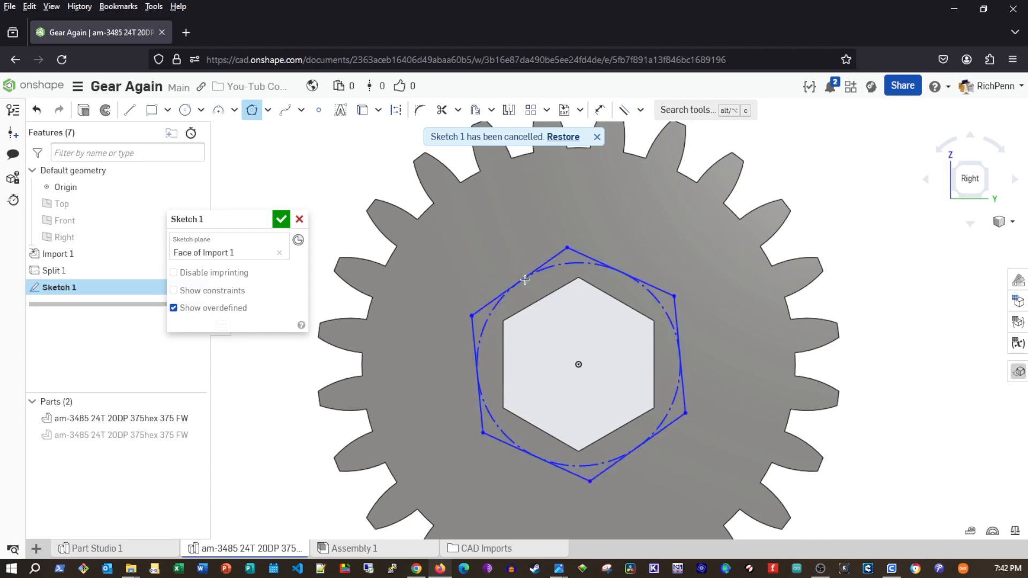
{"action": "left_click", "coordinate": [524, 279]}
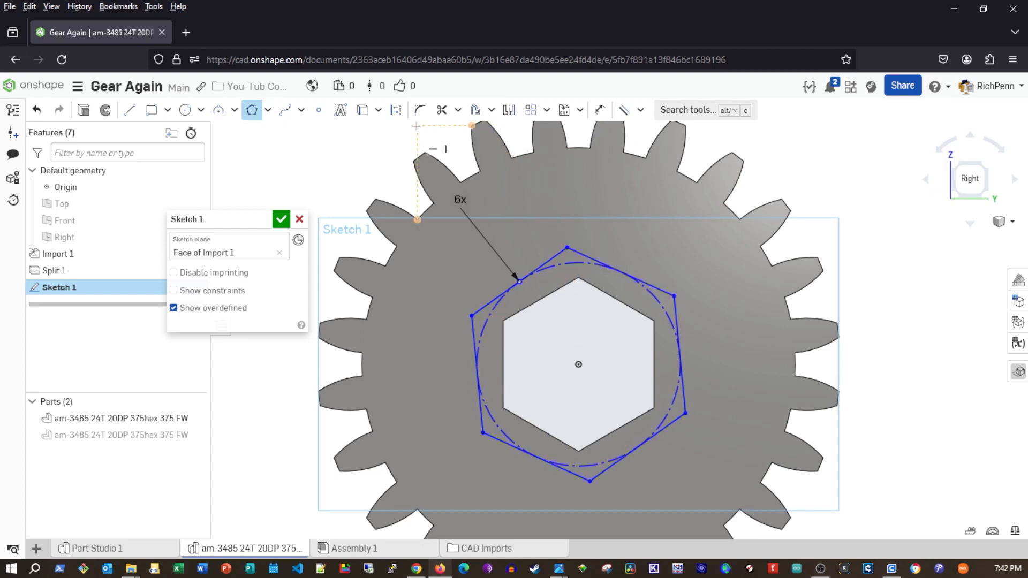
Constrain one side of the sketched hexagon parallel to the adjacent edge of the gear's hexagonal bore
{"action": "left_click", "coordinate": [640, 111]}
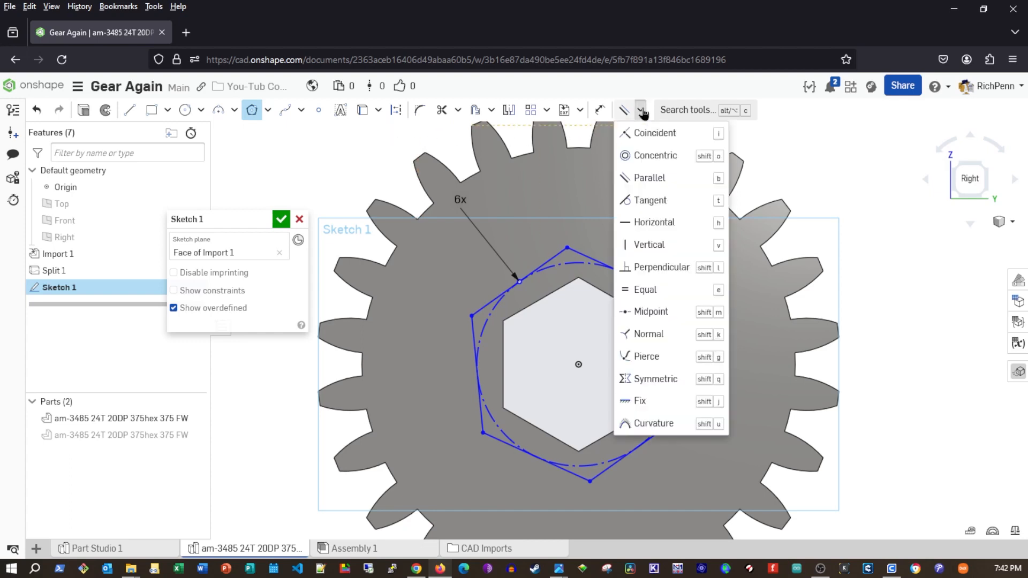
{"action": "left_click", "coordinate": [653, 180]}
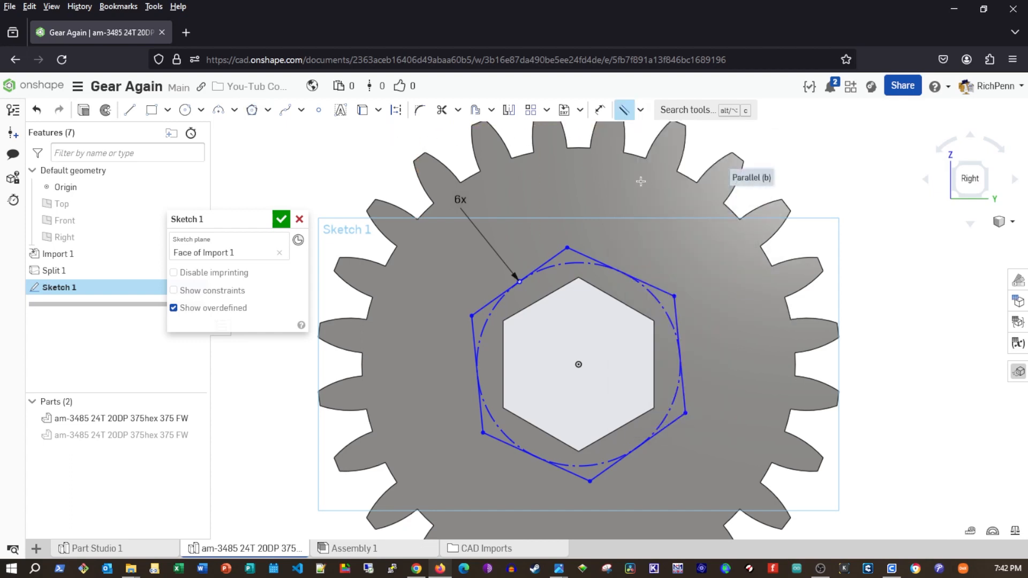
{"action": "left_click", "coordinate": [550, 293]}
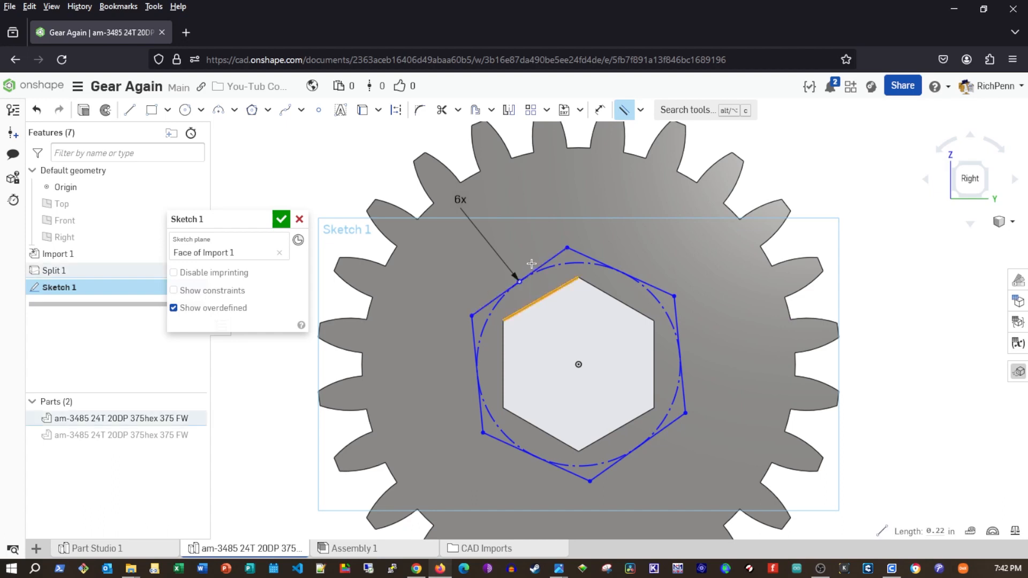
{"action": "left_click", "coordinate": [541, 267]}
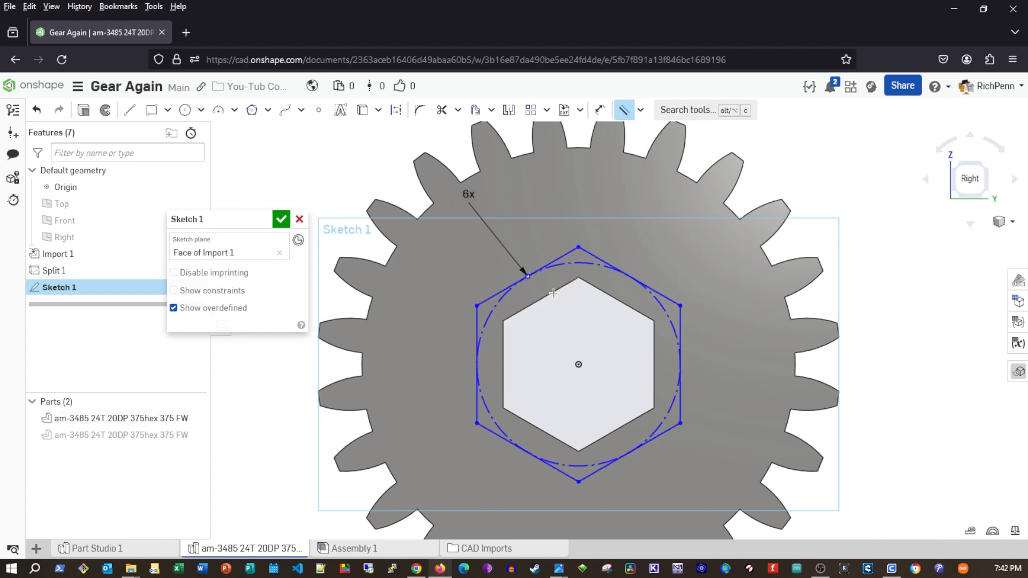
Dimension the gap between a bore edge and the matching sketched hexagon side as 0.003 in, and finish the sketch
{"action": "scroll", "coordinate": [669, 449], "scroll_direction": "up", "scroll_amount": 3}
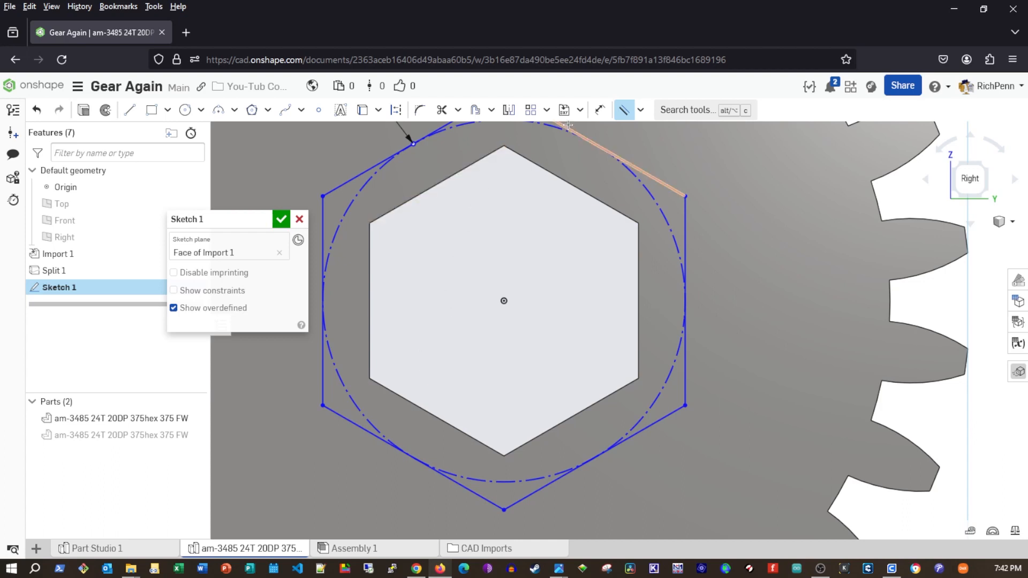
{"action": "left_click", "coordinate": [599, 110]}
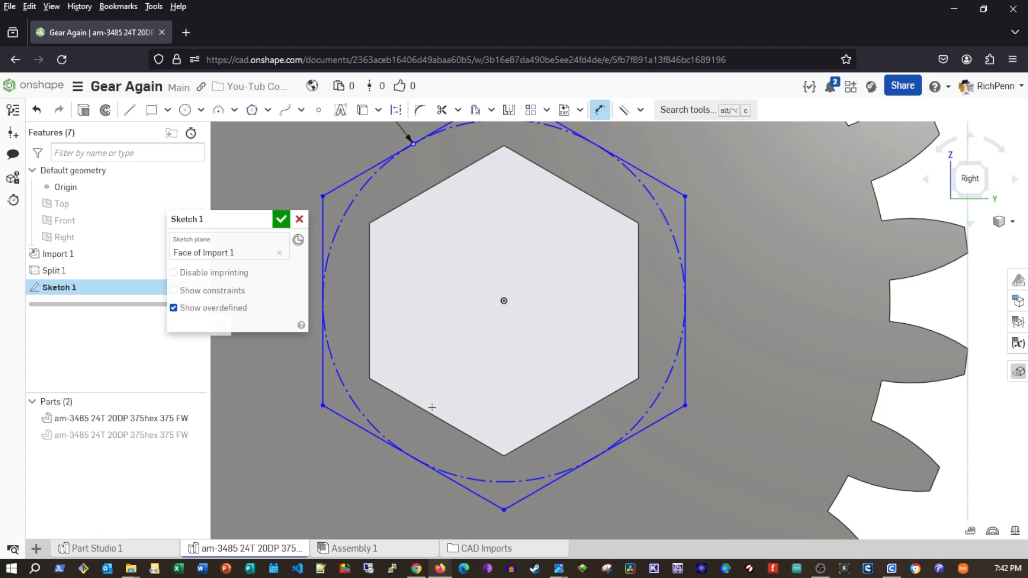
{"action": "left_click", "coordinate": [401, 398]}
{"action": "left_click", "coordinate": [437, 345]}
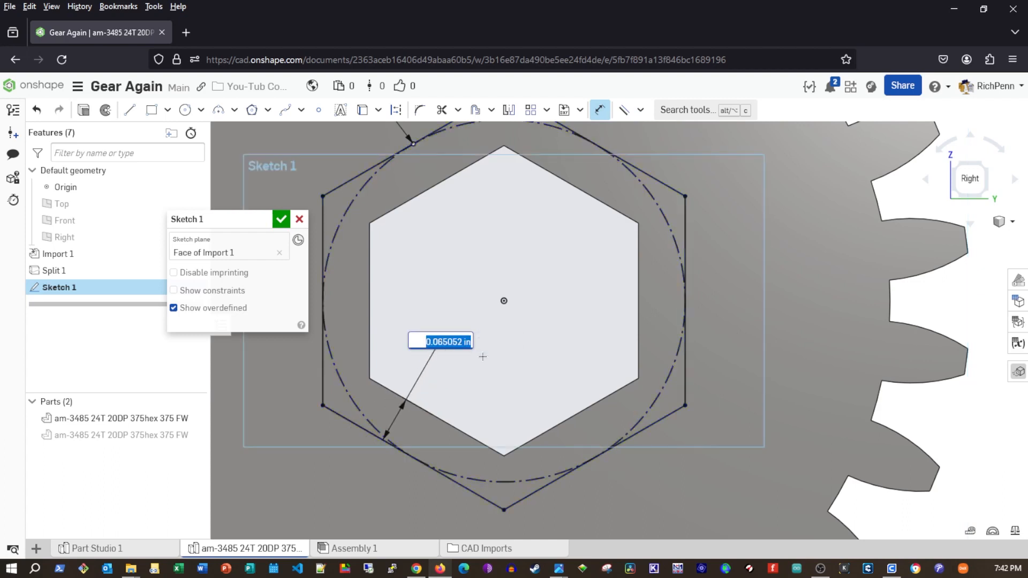
{"action": "type", "text": "."}
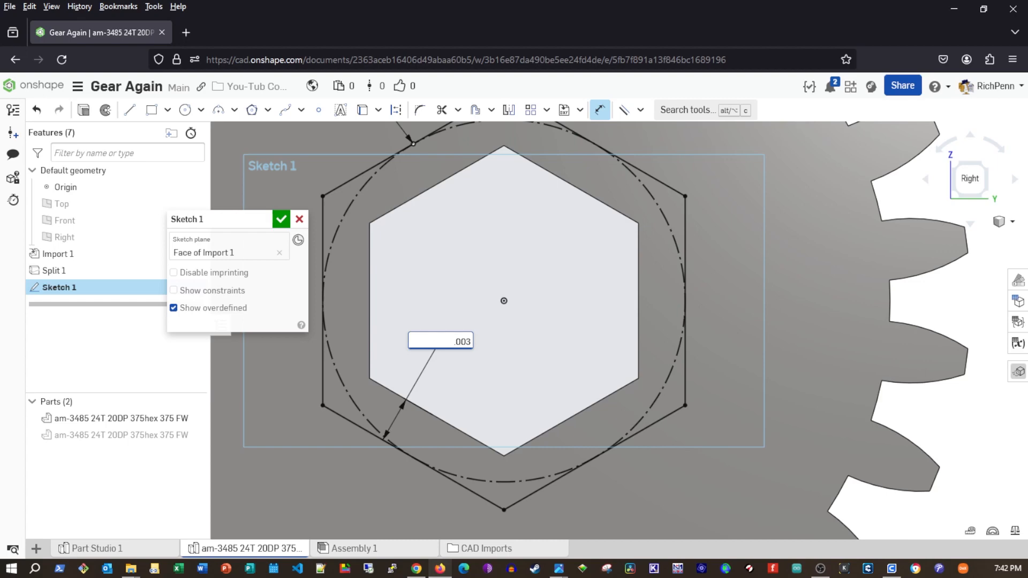
{"action": "type", "text": "003"}
{"action": "key", "text": "Return"}
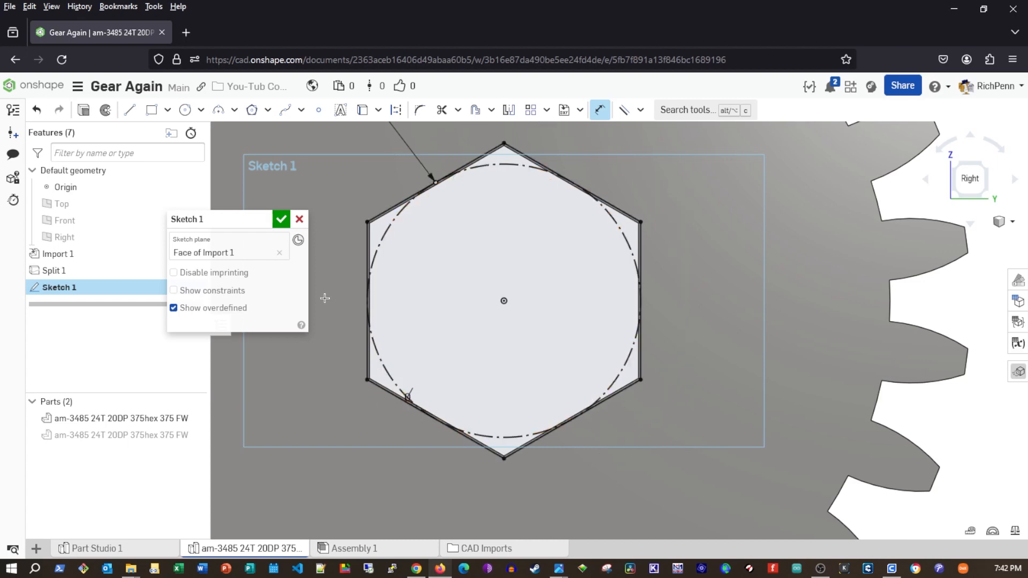
{"action": "left_click", "coordinate": [282, 220]}
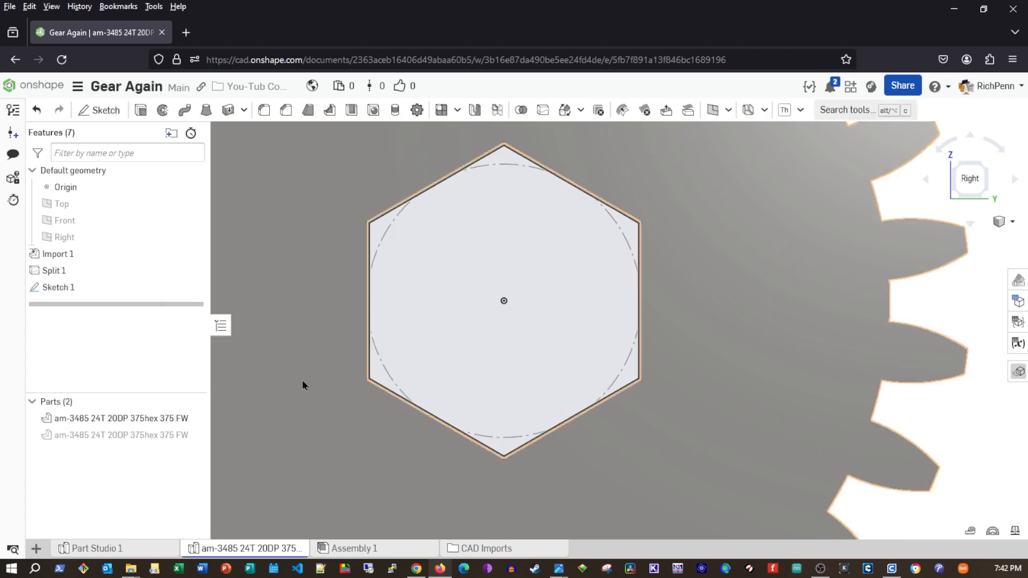
Extrude the thin sketch region between the bore edge and the sketched hexagon as a 1 in blind Remove cut through the gear
{"action": "scroll", "coordinate": [303, 386], "scroll_direction": "up", "scroll_amount": 6}
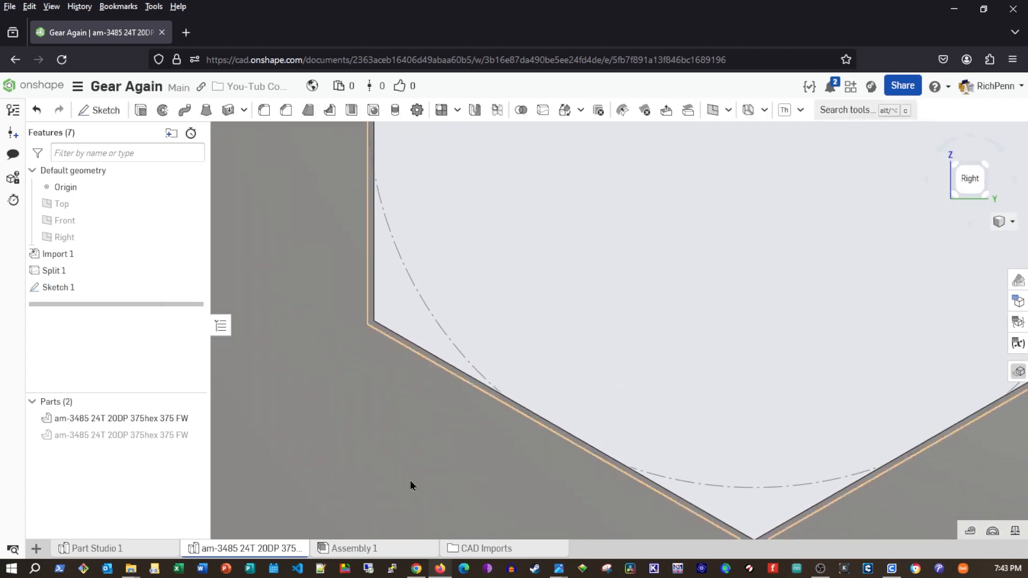
{"action": "scroll", "coordinate": [410, 485], "scroll_direction": "up", "scroll_amount": 8}
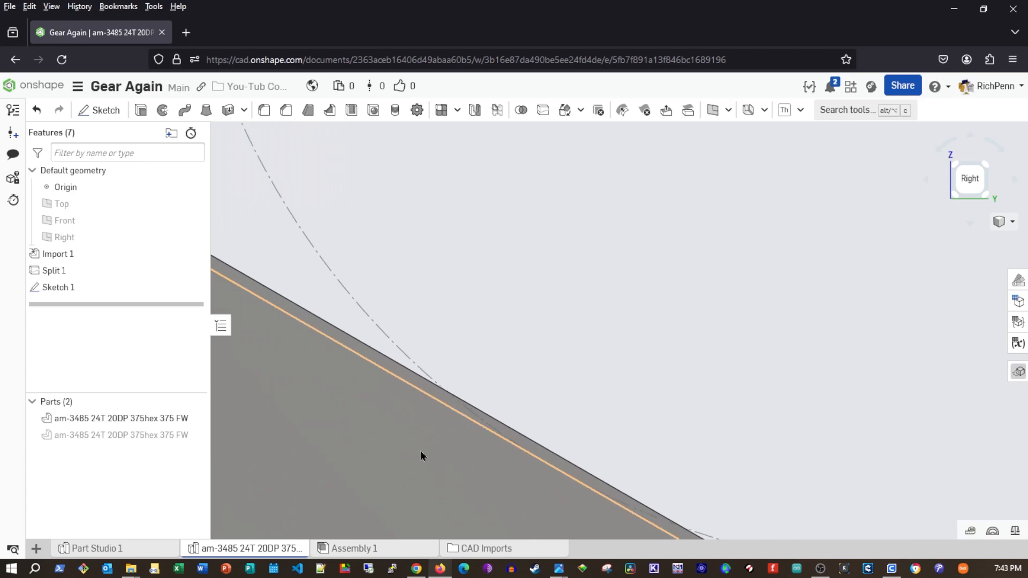
{"action": "scroll", "coordinate": [420, 455], "scroll_direction": "up", "scroll_amount": 5}
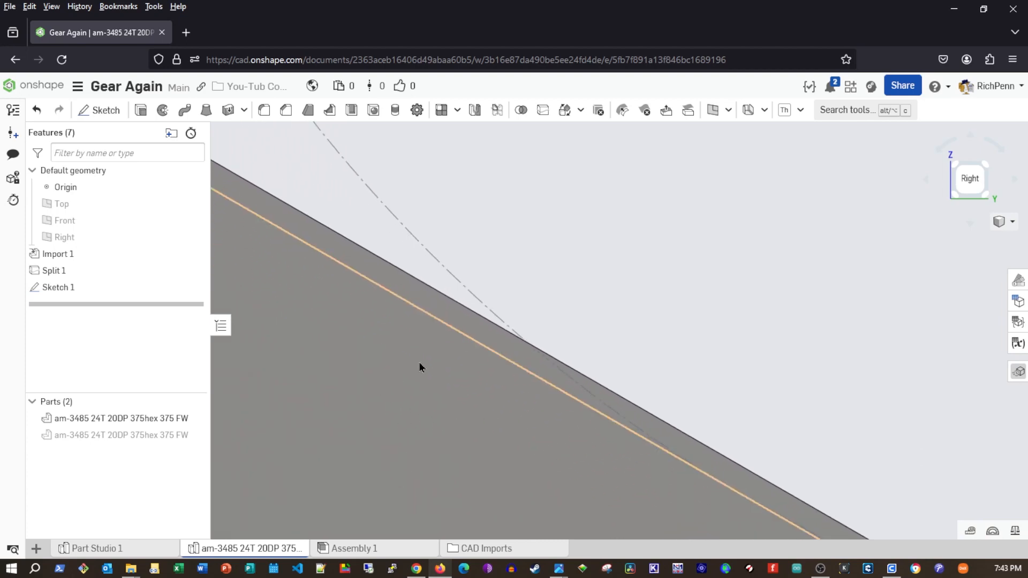
{"action": "left_click", "coordinate": [473, 325]}
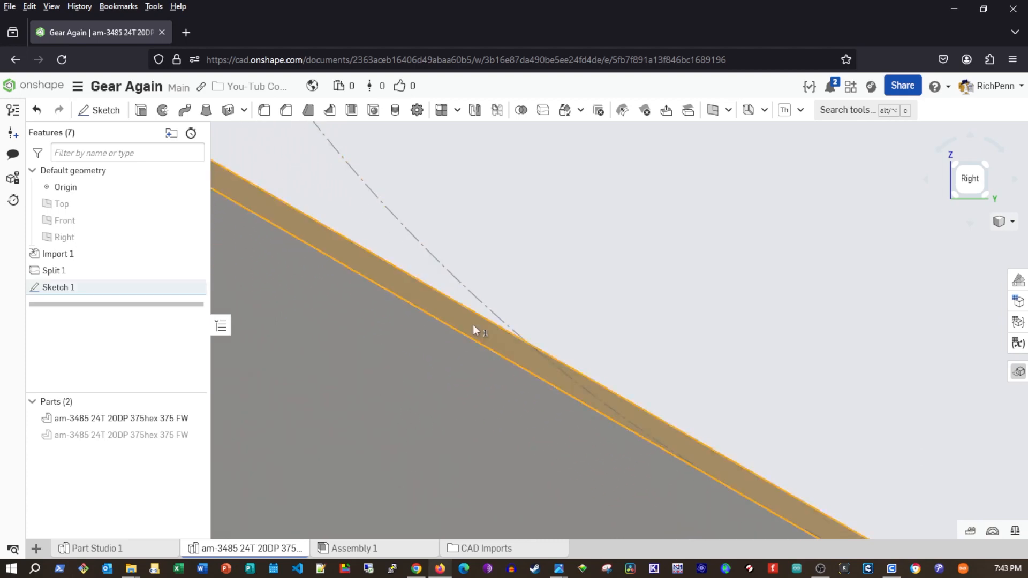
{"action": "scroll", "coordinate": [412, 426], "scroll_direction": "down", "scroll_amount": 4}
{"action": "scroll", "coordinate": [419, 446], "scroll_direction": "down", "scroll_amount": 5}
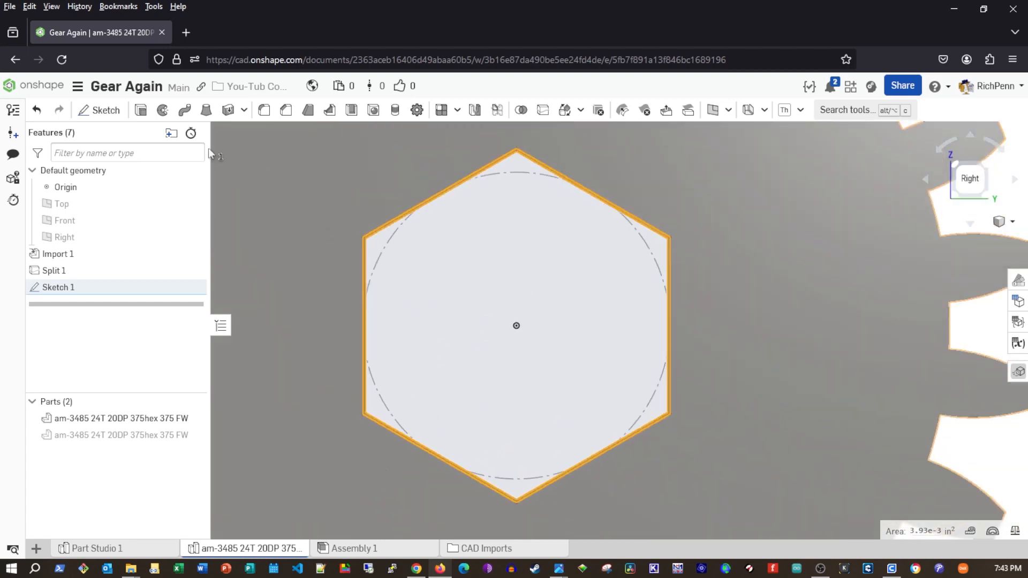
{"action": "left_click", "coordinate": [140, 112]}
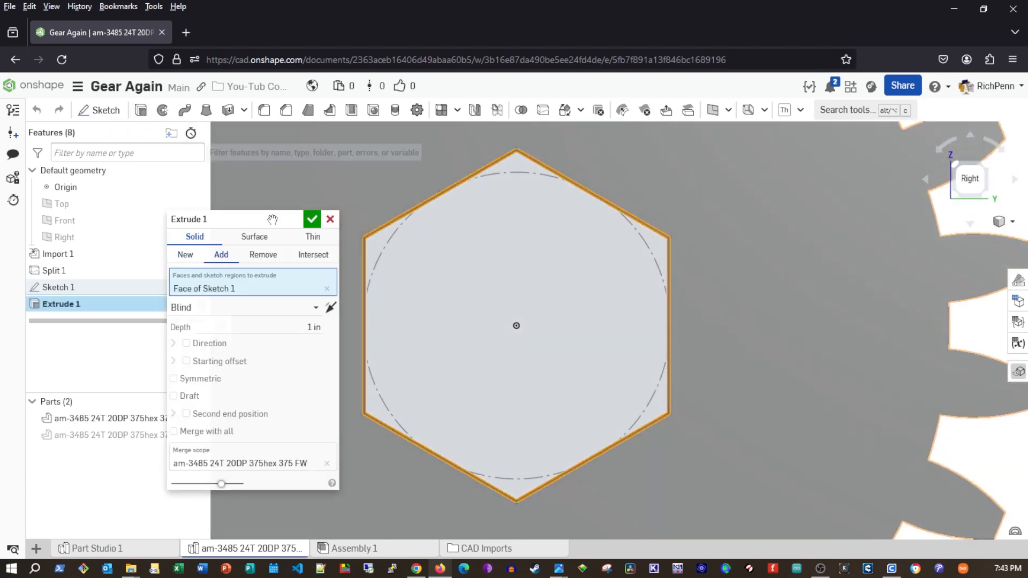
{"action": "left_click", "coordinate": [265, 255]}
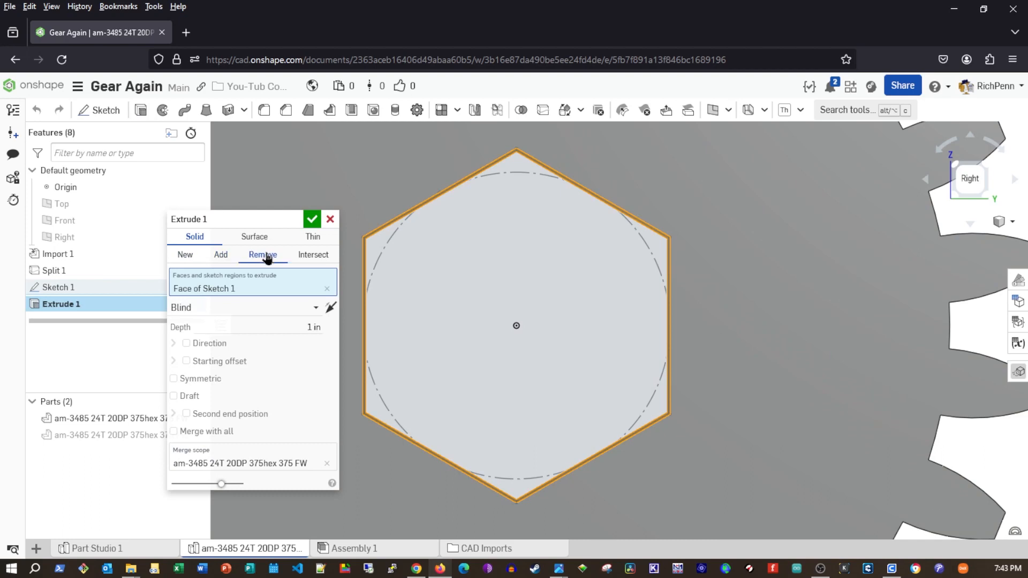
{"action": "left_click", "coordinate": [311, 221]}
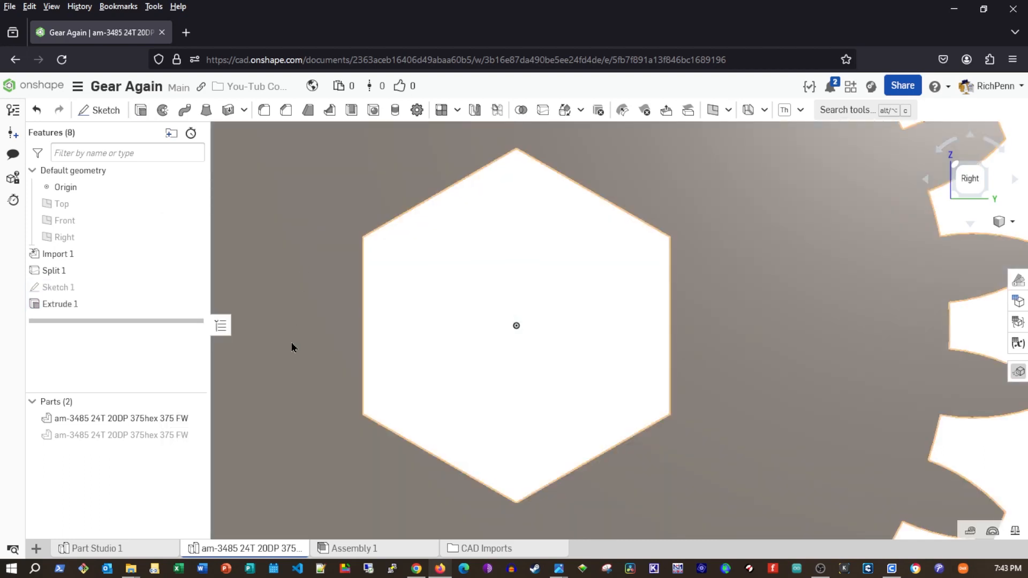
Measure the distance between two opposite flat faces of the enlarged hexagonal bore
{"action": "scroll", "coordinate": [749, 412], "scroll_direction": "down", "scroll_amount": 4}
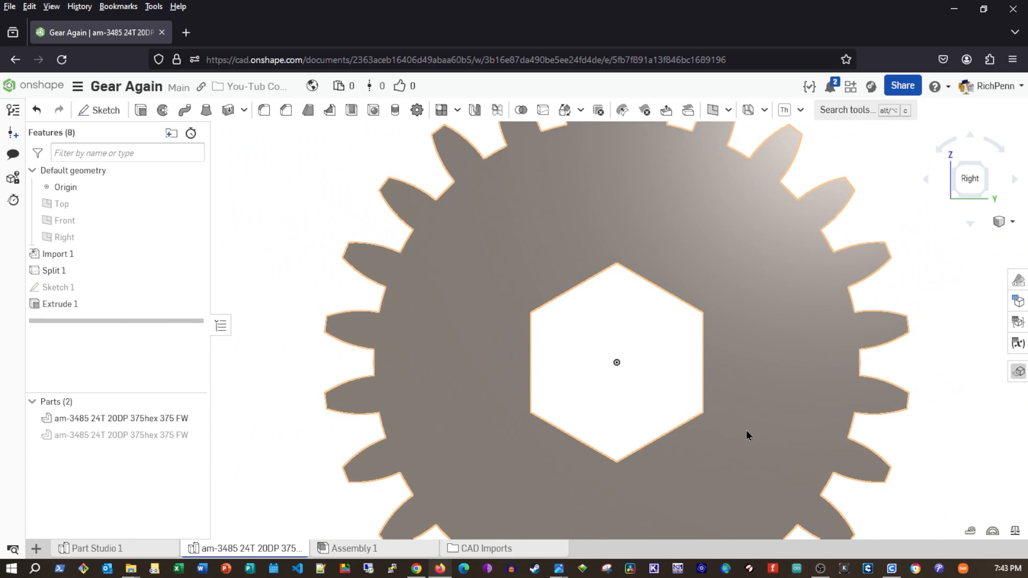
{"action": "right_click_drag", "start_coordinate": [745, 428], "coordinate": [756, 426]}
{"action": "left_click", "coordinate": [970, 530]}
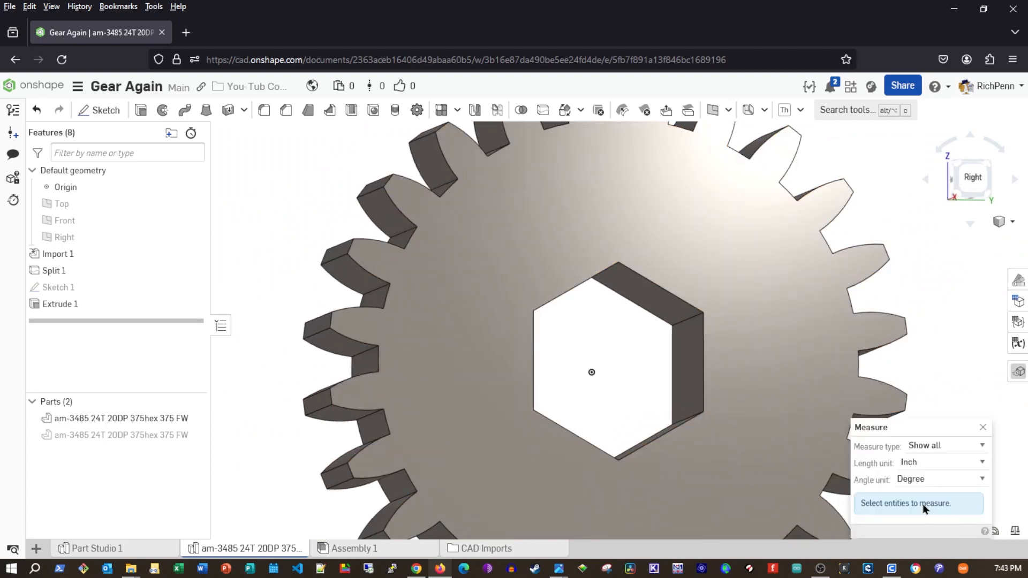
{"action": "left_click", "coordinate": [684, 383]}
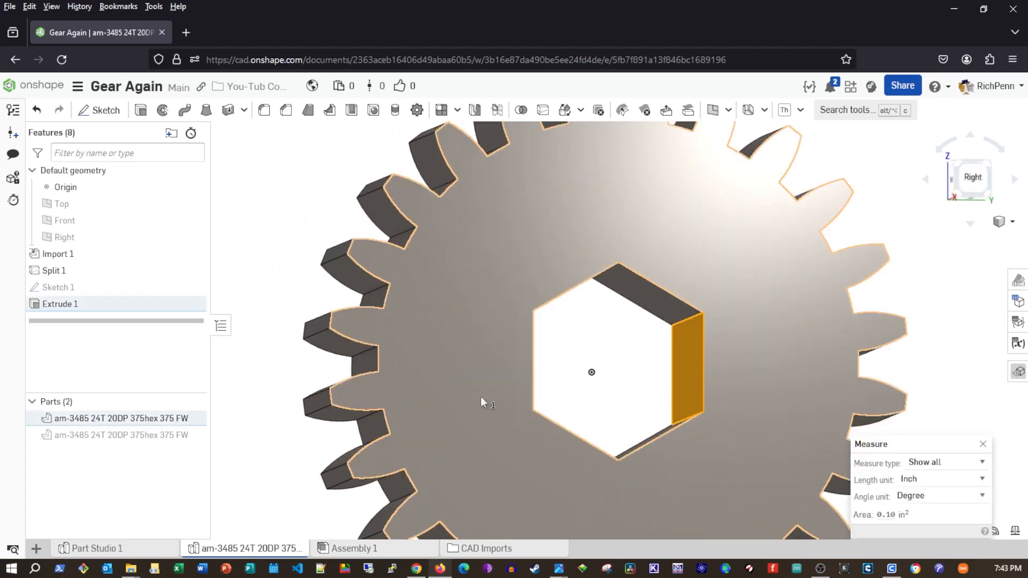
{"action": "right_click_drag", "start_coordinate": [481, 397], "coordinate": [441, 393]}
{"action": "left_click", "coordinate": [555, 369]}
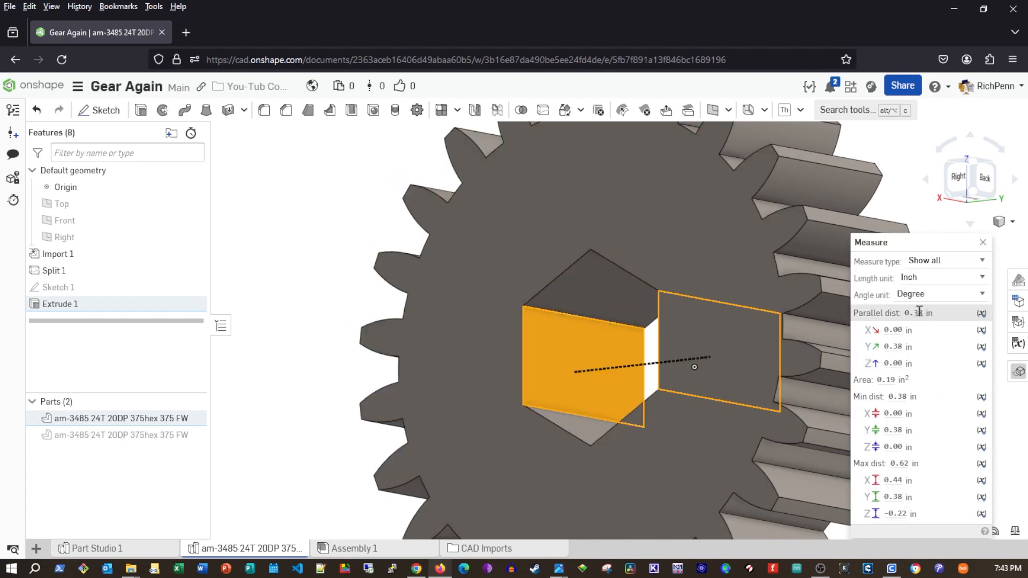
{"action": "mouse_move", "coordinate": [908, 312]}
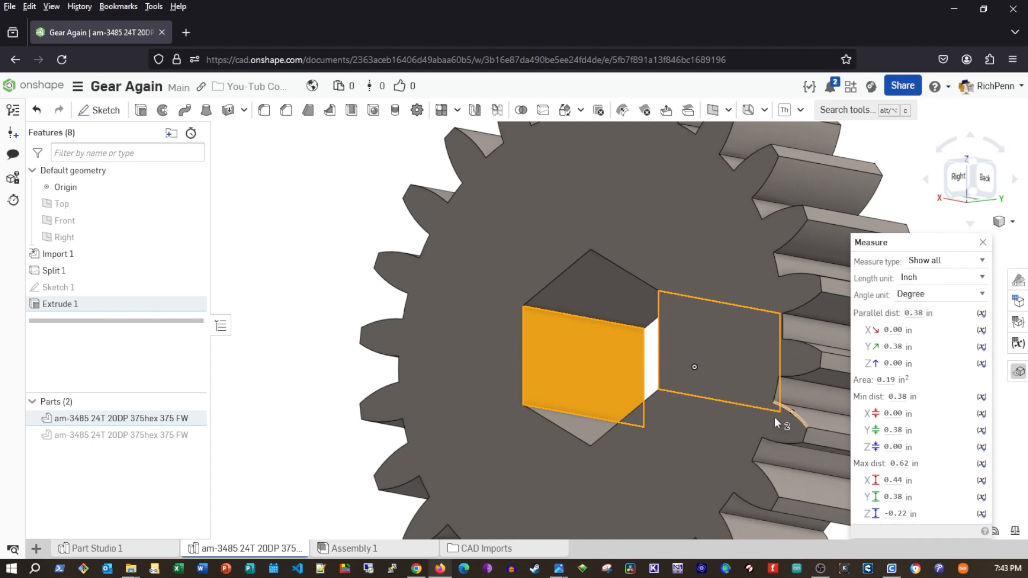
{"action": "right_click_drag", "start_coordinate": [618, 448], "coordinate": [674, 432]}
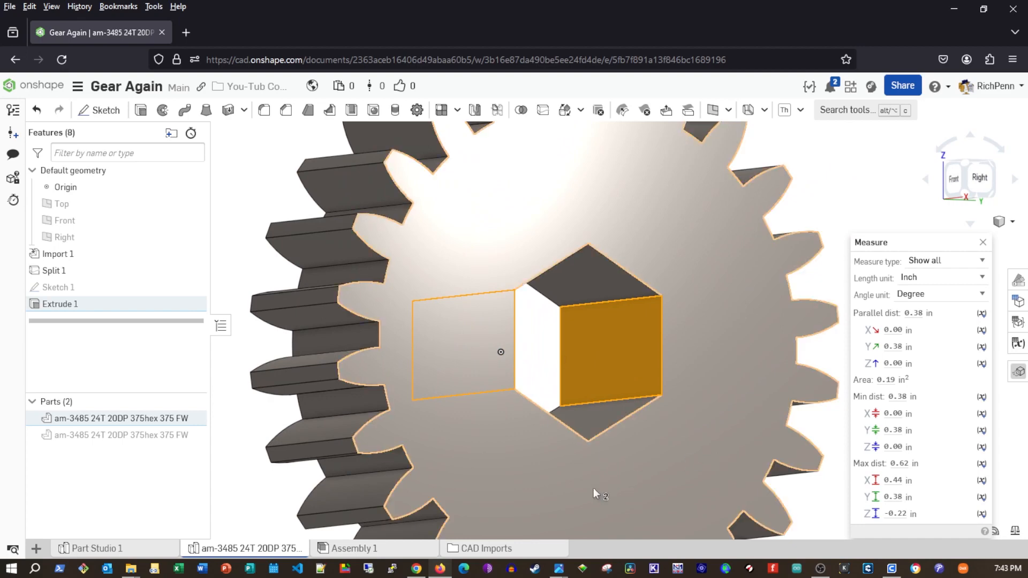
{"action": "left_click", "coordinate": [982, 242]}
{"action": "right_click_drag", "start_coordinate": [724, 380], "coordinate": [677, 413]}
{"action": "scroll", "coordinate": [701, 379], "scroll_direction": "down", "scroll_amount": 4}
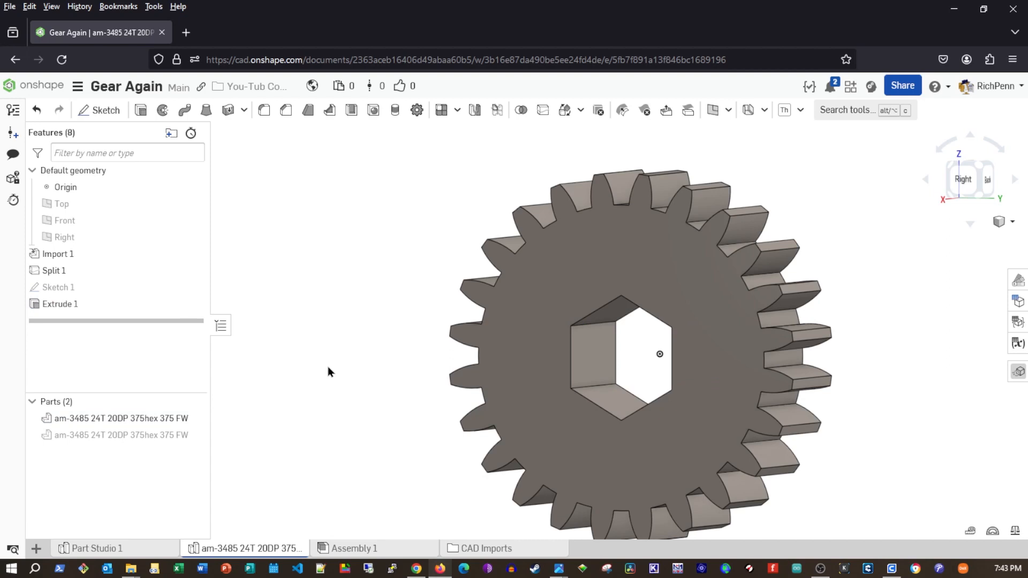
{"action": "middle_click_drag", "start_coordinate": [330, 370], "coordinate": [305, 347]}
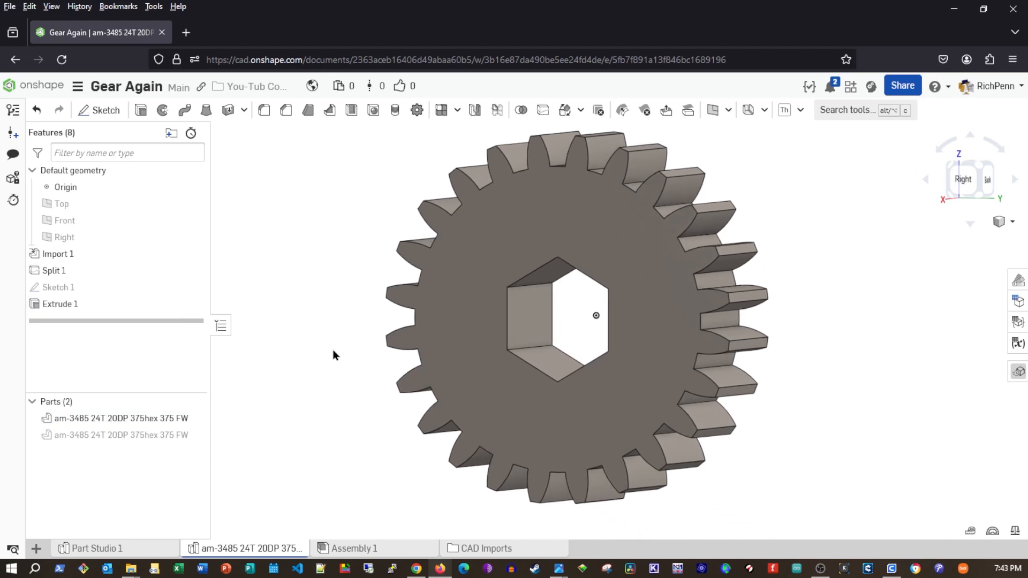
{"action": "right_click_drag", "start_coordinate": [393, 350], "coordinate": [417, 350]}
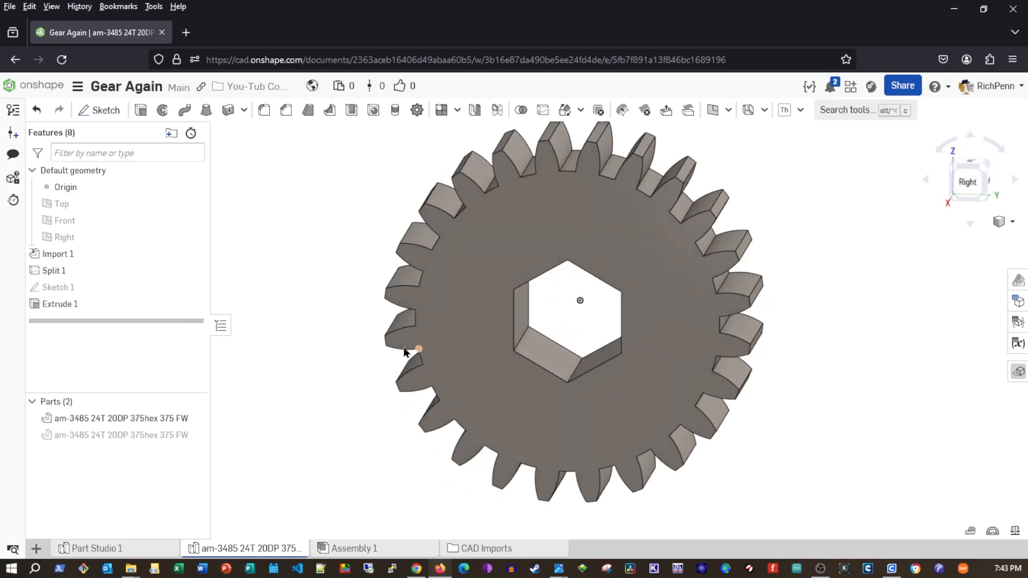
{"action": "middle_click_drag", "start_coordinate": [356, 378], "coordinate": [338, 404]}
{"action": "right_click_drag", "start_coordinate": [337, 404], "coordinate": [343, 382]}
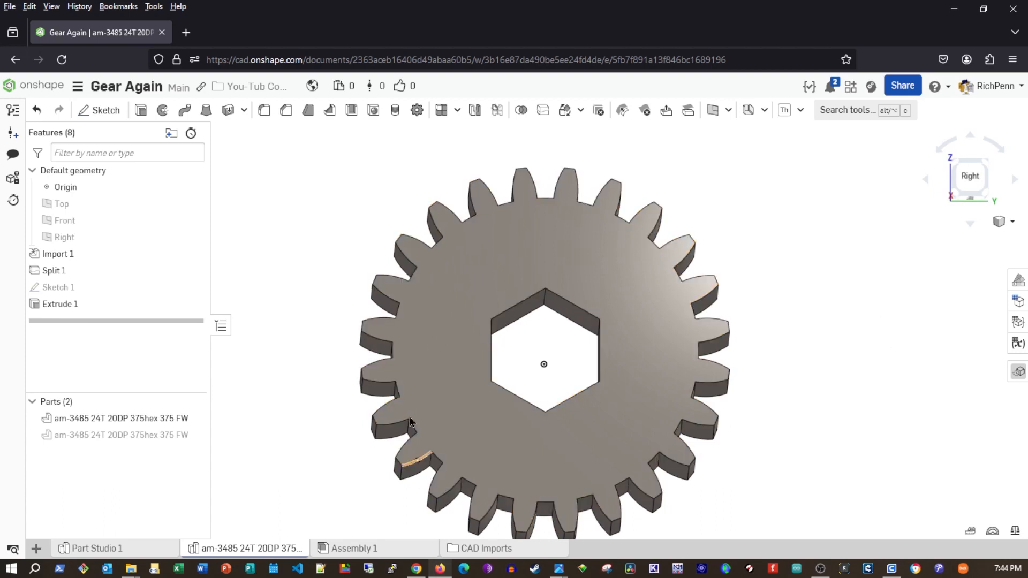
Export the visible gear part as a downloaded binary STL in millimetres with fine resolution
{"action": "right_click", "coordinate": [166, 422]}
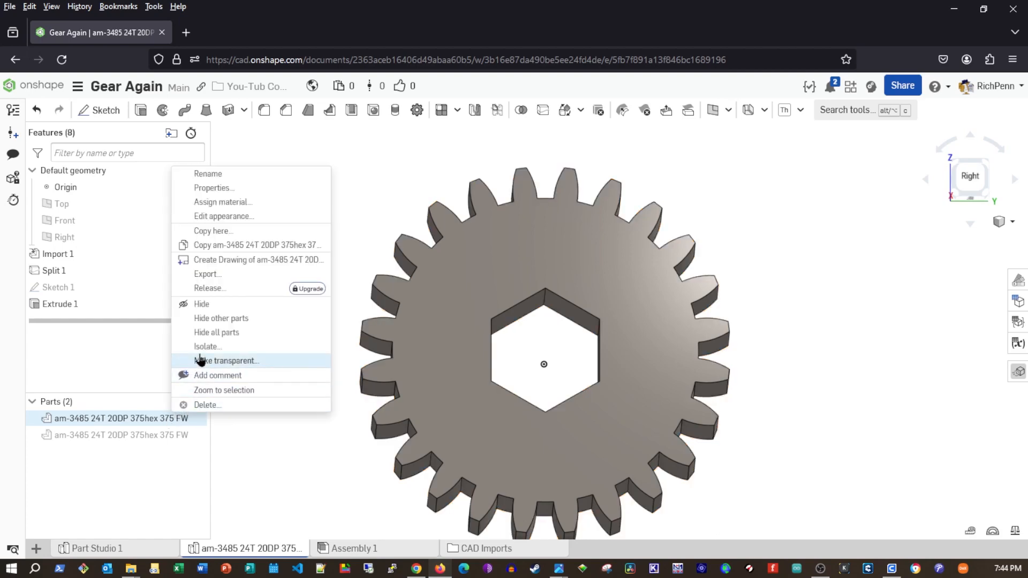
{"action": "left_click", "coordinate": [204, 275]}
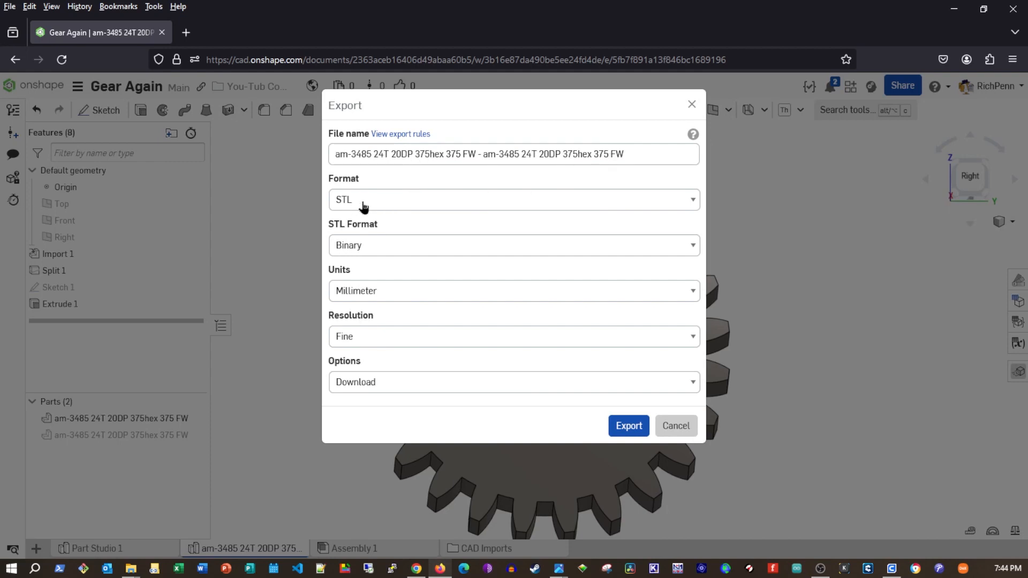
{"action": "left_click", "coordinate": [690, 203]}
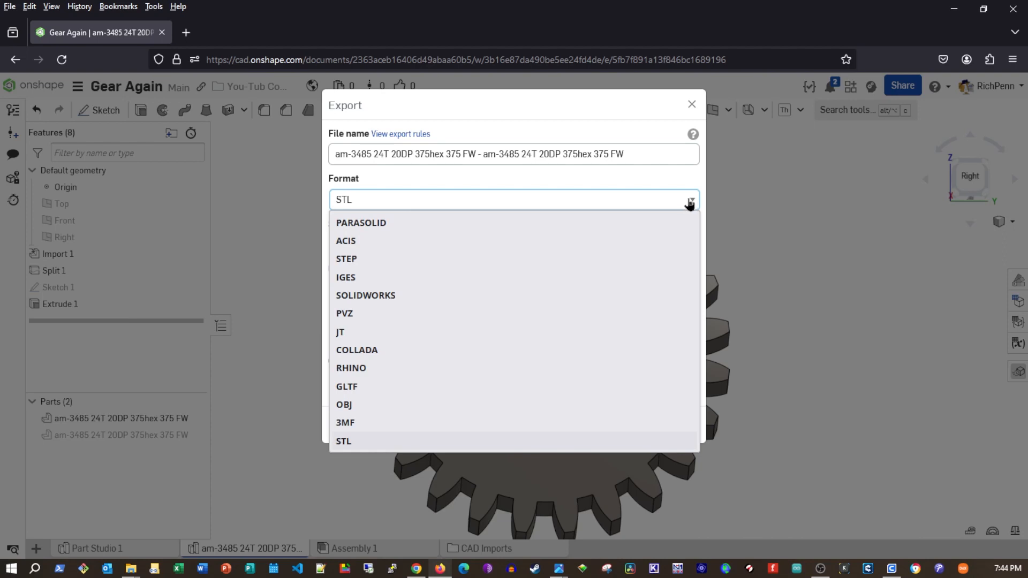
{"action": "left_click", "coordinate": [690, 203]}
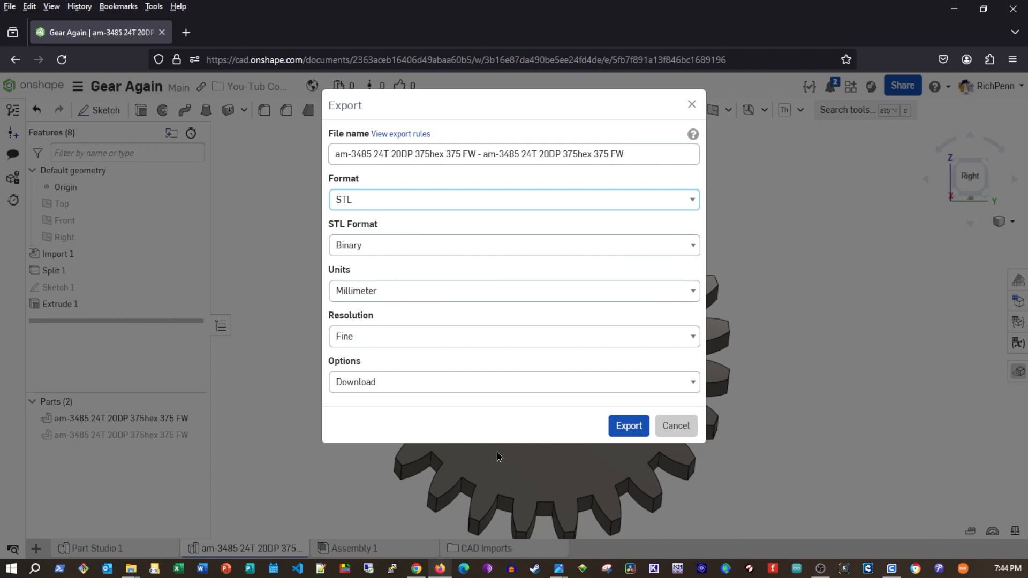
{"action": "left_click", "coordinate": [631, 430]}
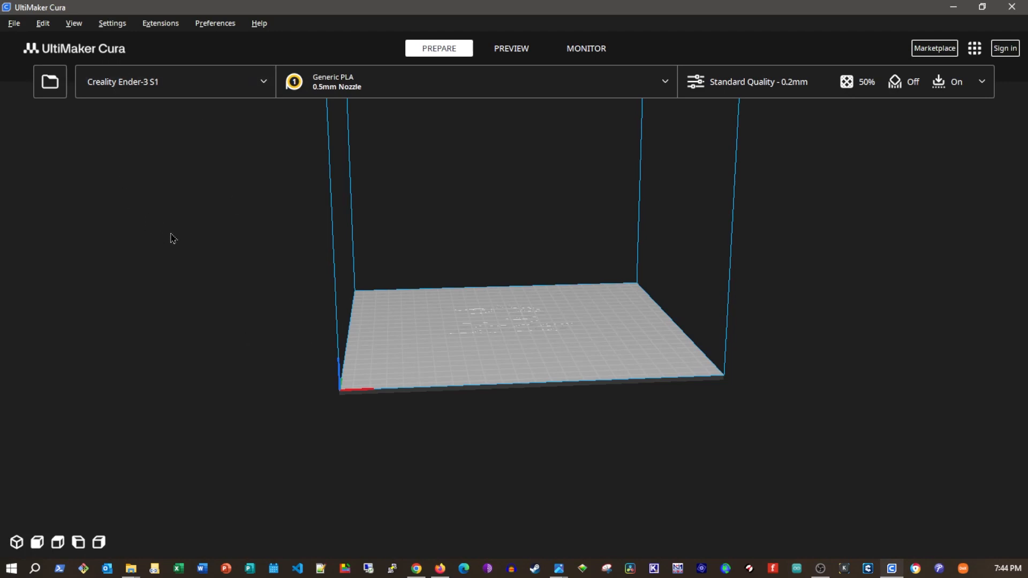
In UltiMaker Cura, open "am-3485 24T 20DP 375hex 375 FW - am-3485 24T 20DP 375hex 375 FW(1).stl" from Downloads
{"action": "left_click", "coordinate": [51, 82]}
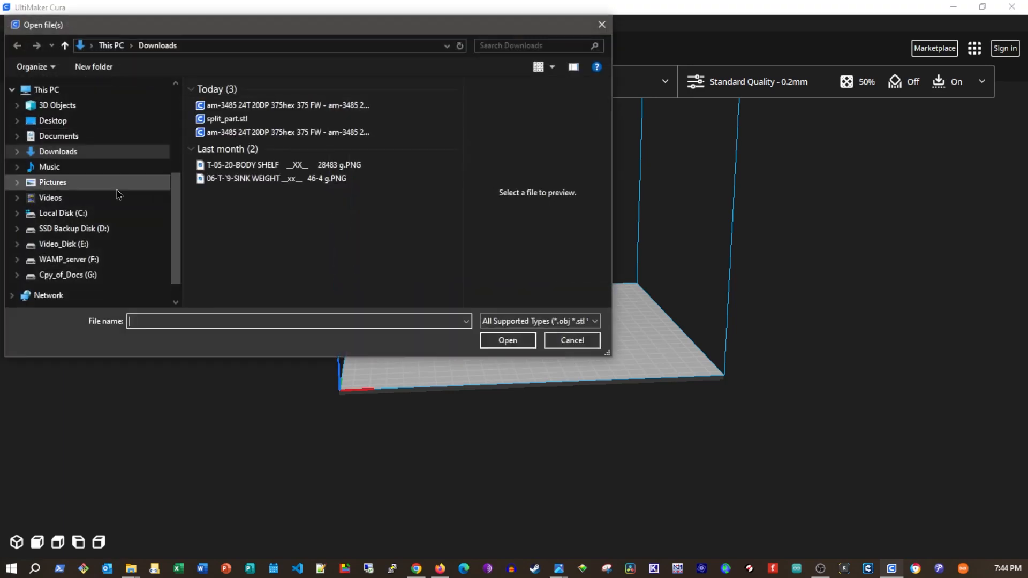
{"action": "left_click", "coordinate": [350, 106]}
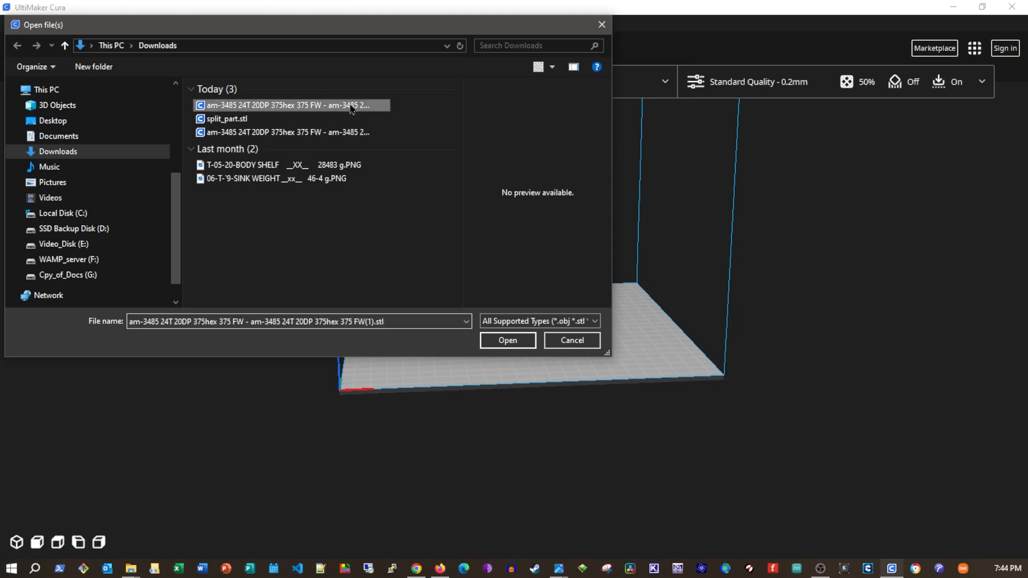
{"action": "left_click", "coordinate": [507, 340]}
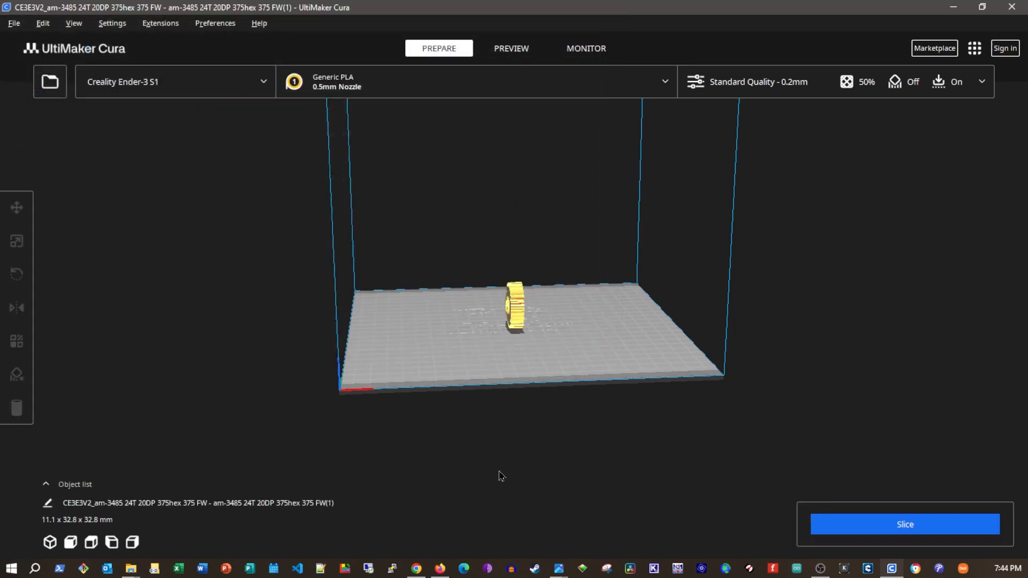
Rotate the gear by aligning its flat side face with the build plate so that it lies flat
{"action": "right_click_drag", "start_coordinate": [508, 502], "coordinate": [474, 432]}
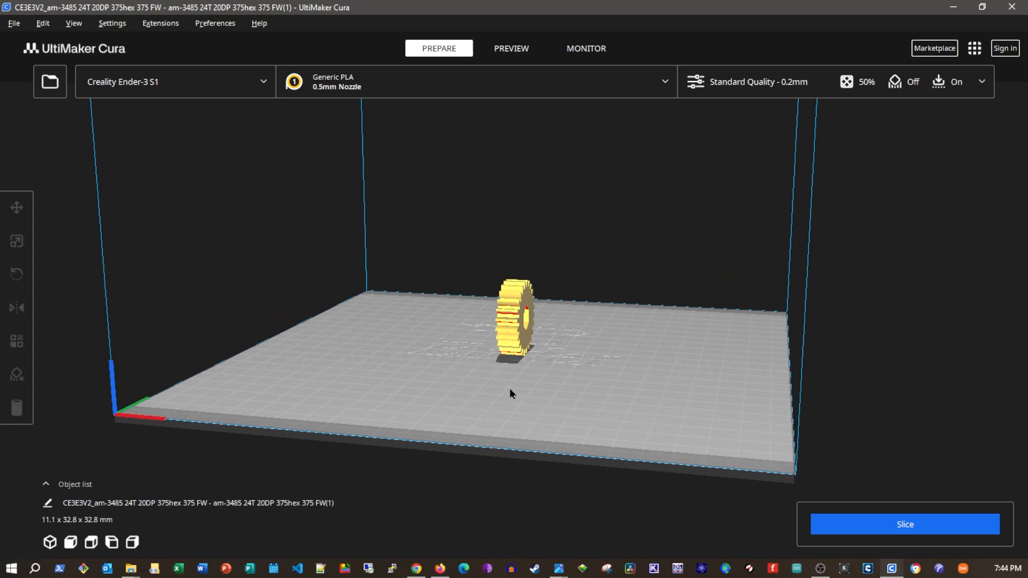
{"action": "left_click", "coordinate": [511, 318]}
{"action": "left_click", "coordinate": [510, 325]}
{"action": "left_click", "coordinate": [510, 326]}
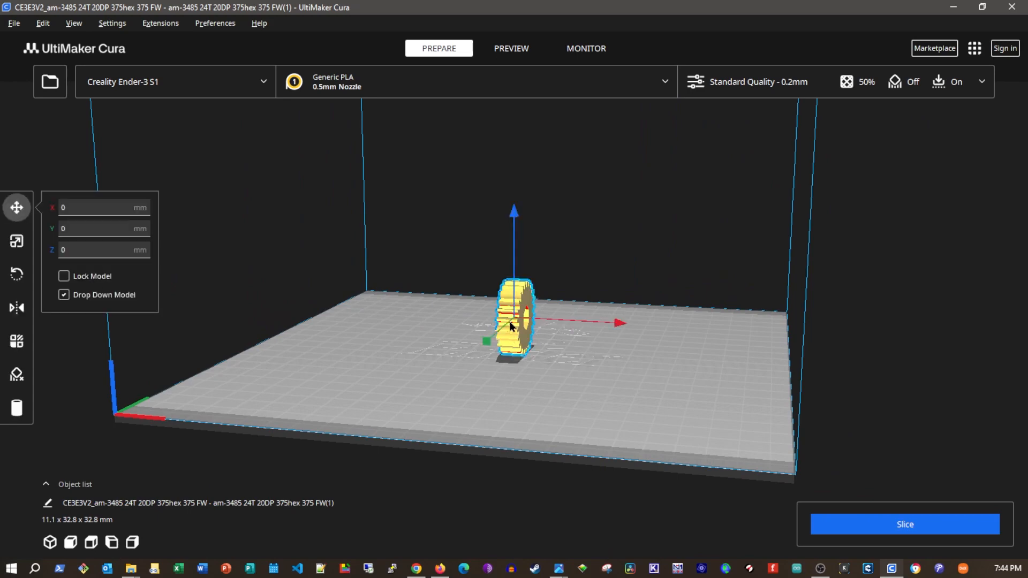
{"action": "left_click", "coordinate": [17, 275]}
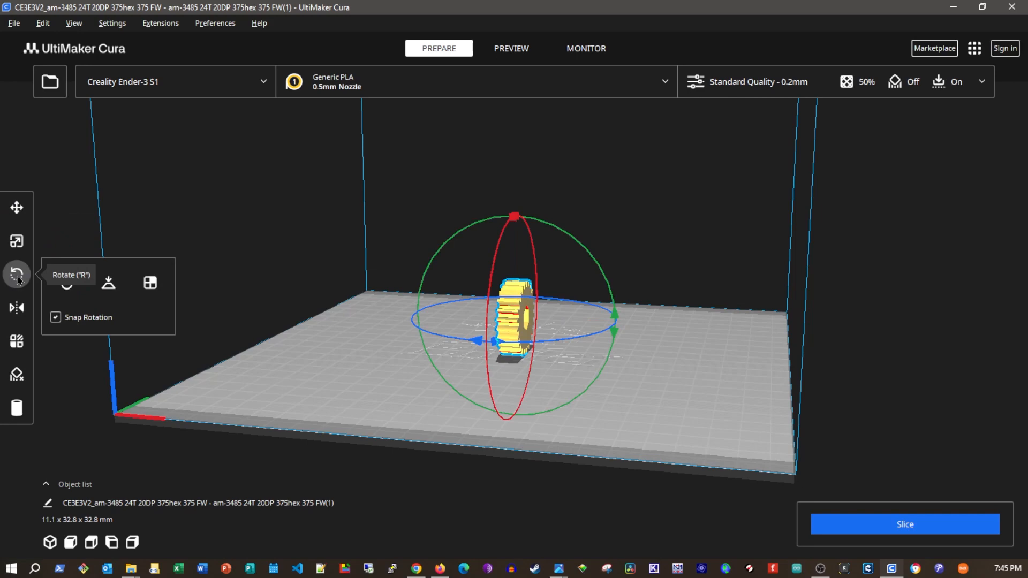
{"action": "left_click", "coordinate": [149, 285]}
{"action": "right_click_drag", "start_coordinate": [412, 384], "coordinate": [337, 374]}
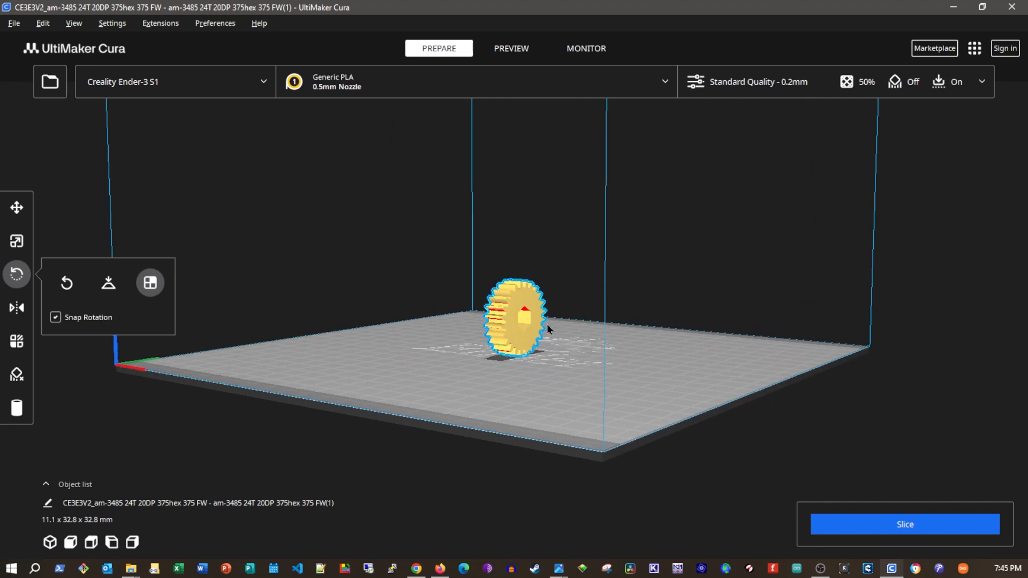
{"action": "left_click", "coordinate": [507, 315]}
{"action": "right_click_drag", "start_coordinate": [351, 339], "coordinate": [387, 382]}
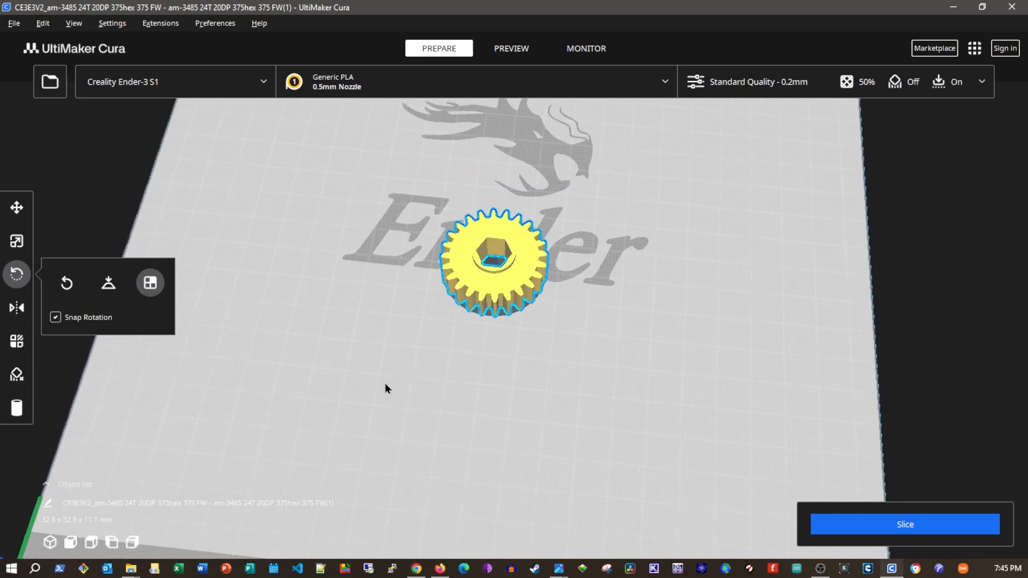
Slice the gear and inspect its layer preview at layer 3 and at the full height of 56 layers
{"action": "left_click", "coordinate": [917, 529]}
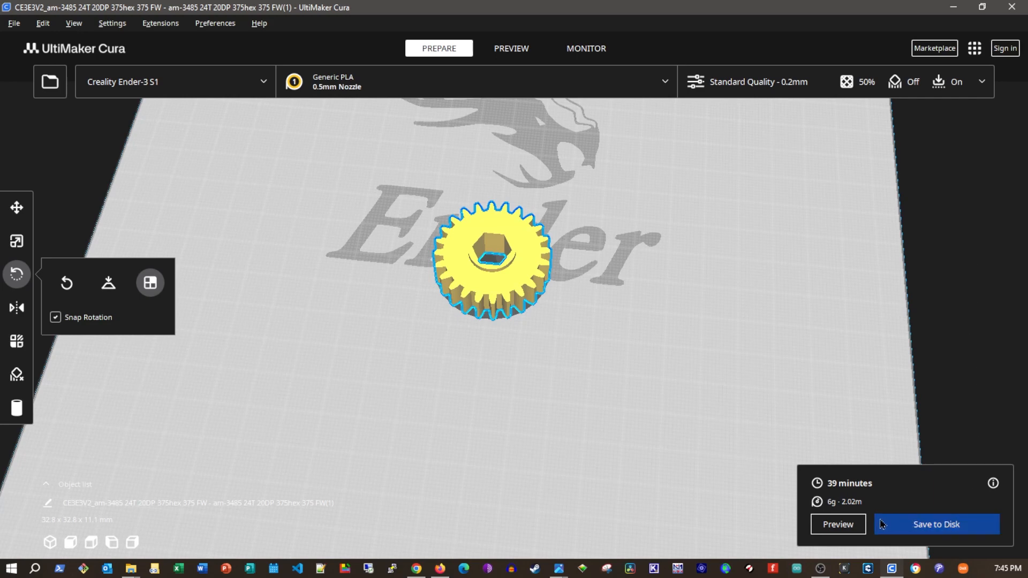
{"action": "left_click", "coordinate": [851, 524]}
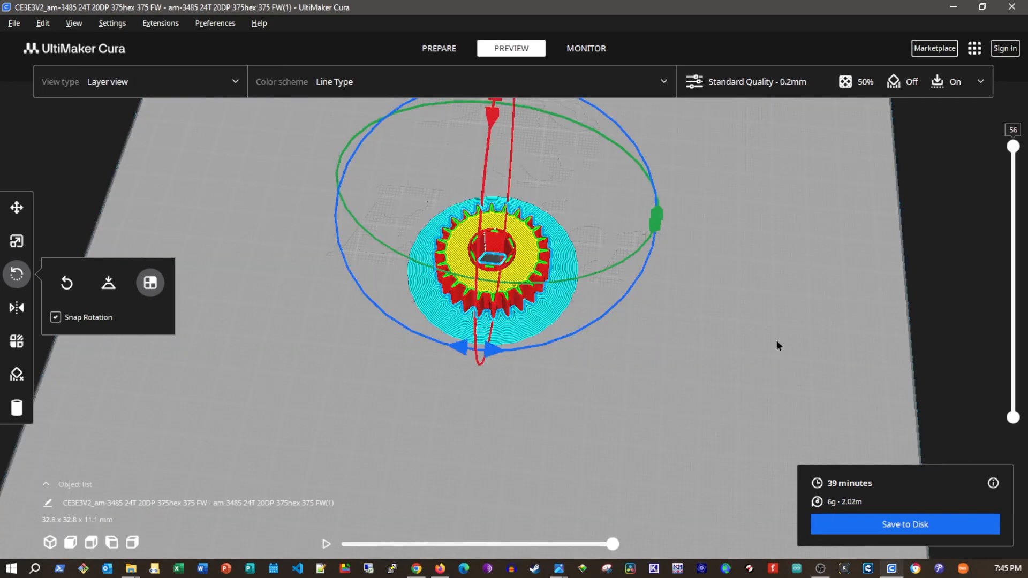
{"action": "left_click_drag", "start_coordinate": [1012, 147], "coordinate": [1013, 389]}
{"action": "scroll", "coordinate": [574, 321], "scroll_direction": "up", "scroll_amount": 5}
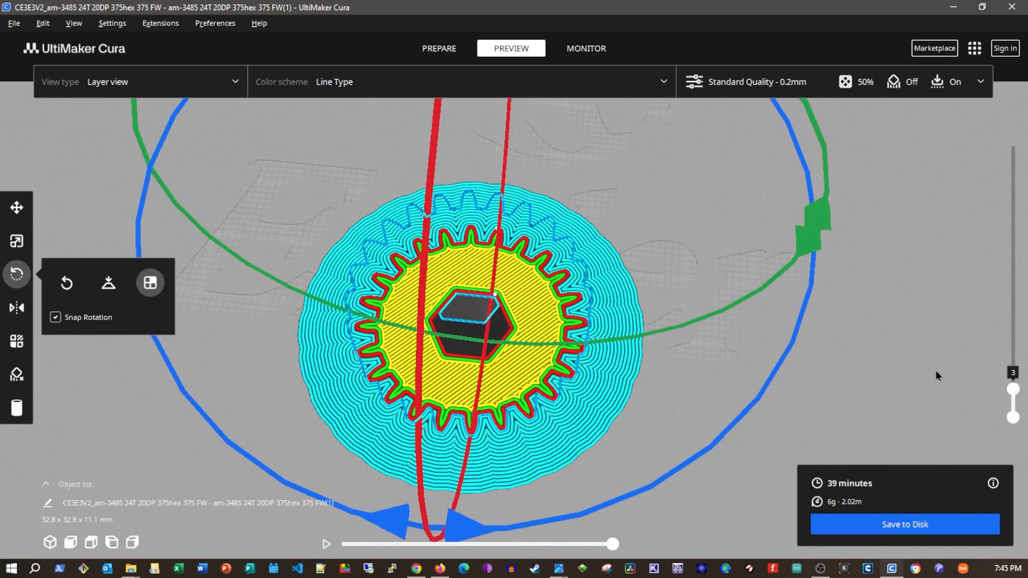
{"action": "left_click", "coordinate": [1011, 381]}
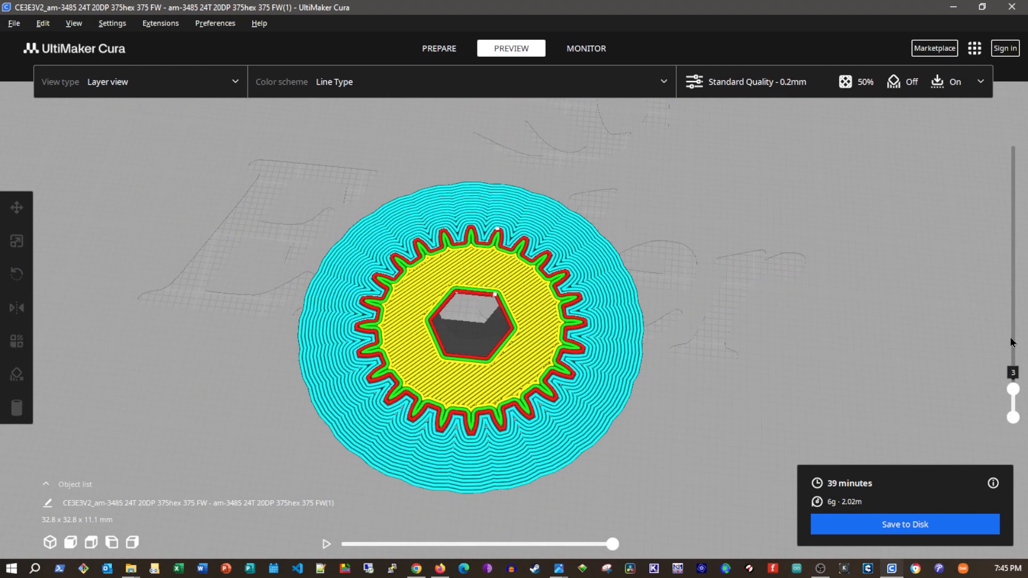
{"action": "left_click_drag", "start_coordinate": [1012, 375], "coordinate": [1021, 79]}
{"action": "right_click_drag", "start_coordinate": [895, 303], "coordinate": [845, 277]}
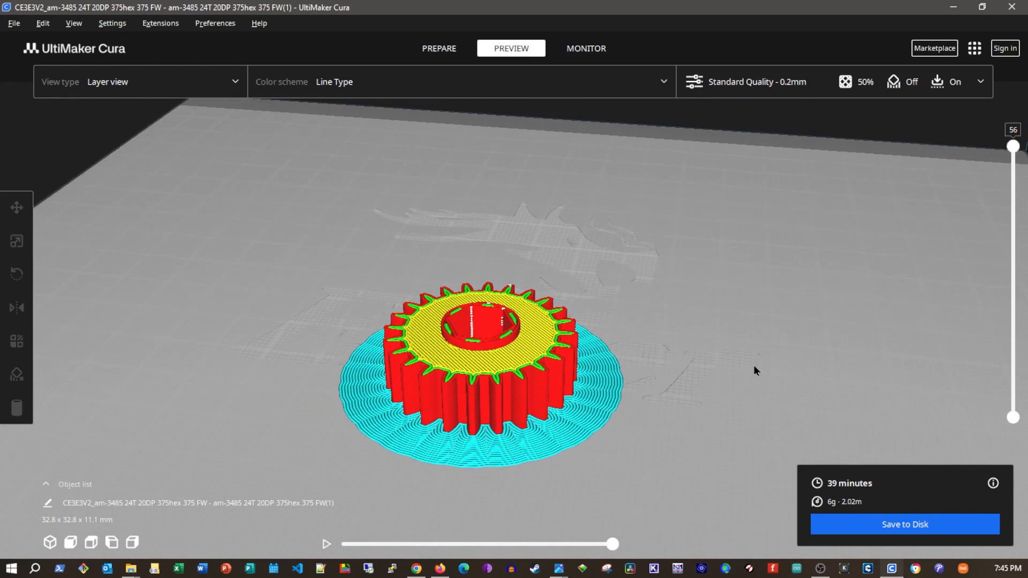